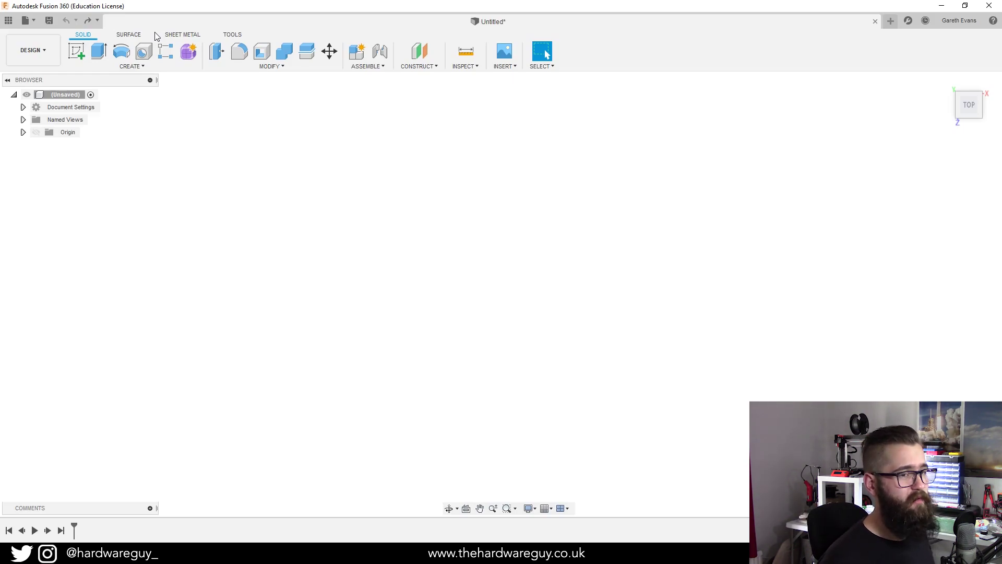
On the top plane, sketch a 100 mm diameter circle centred on the origin.
{"action": "left_click", "coordinate": [69, 51]}
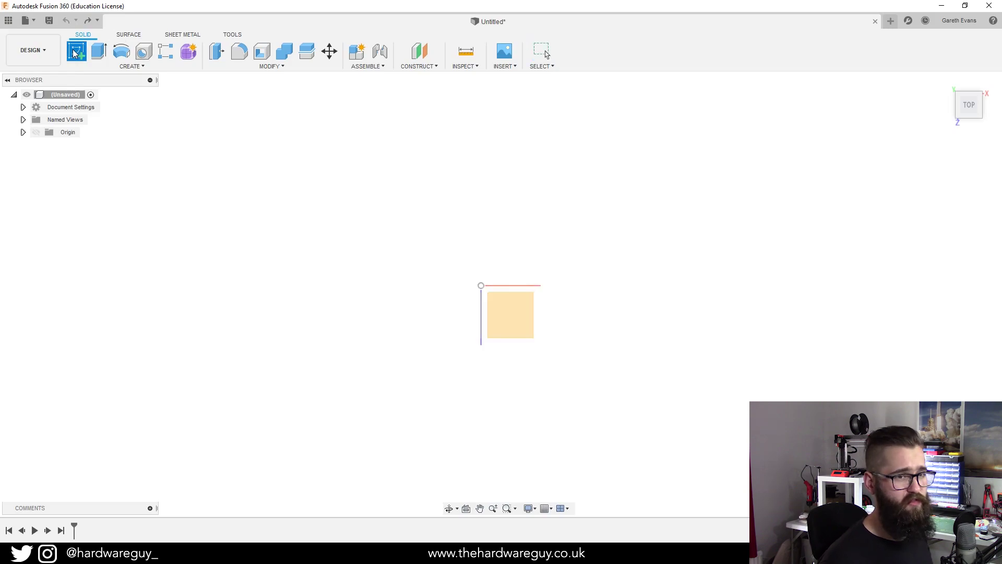
{"action": "left_click", "coordinate": [527, 303]}
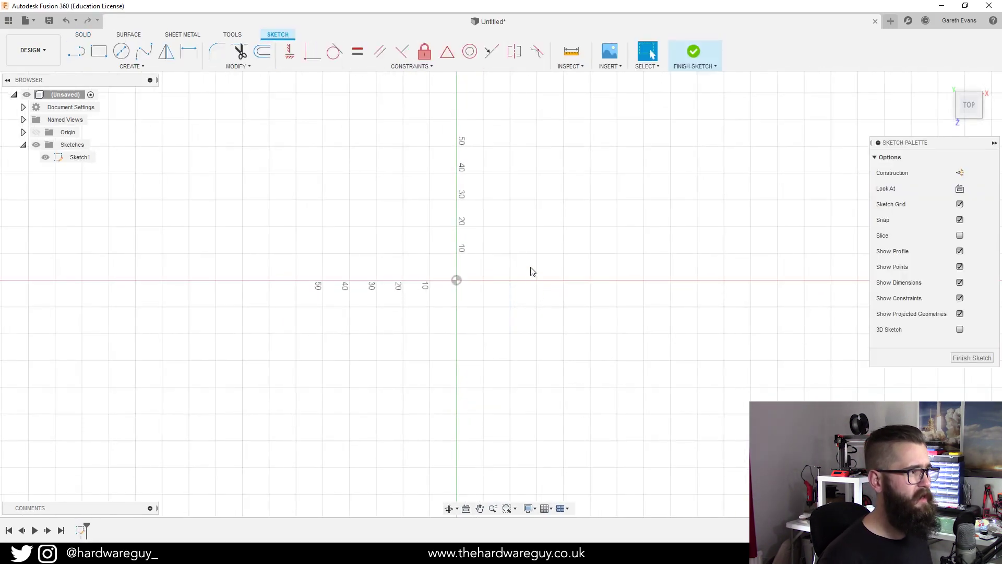
{"action": "left_click", "coordinate": [126, 57]}
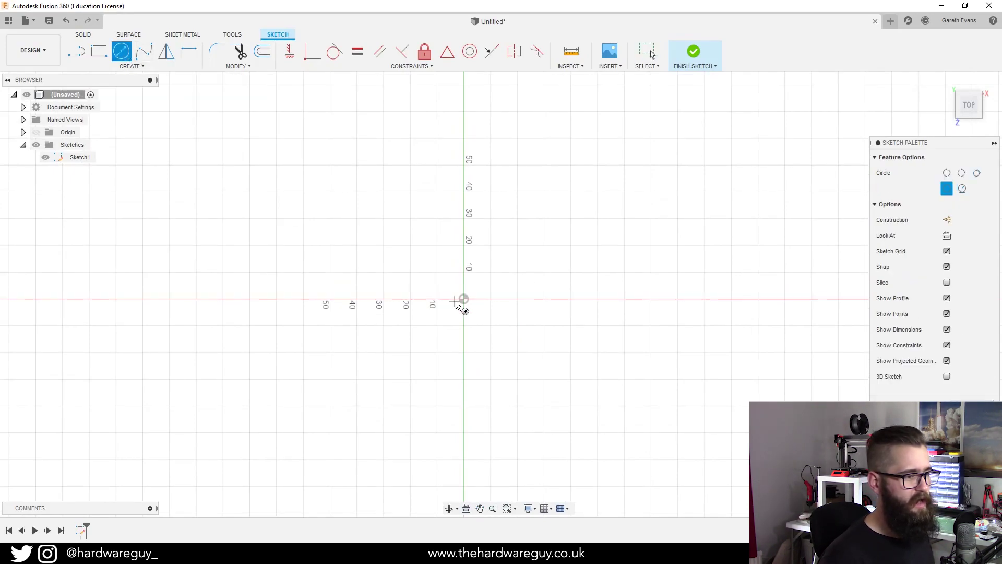
{"action": "left_click", "coordinate": [464, 301]}
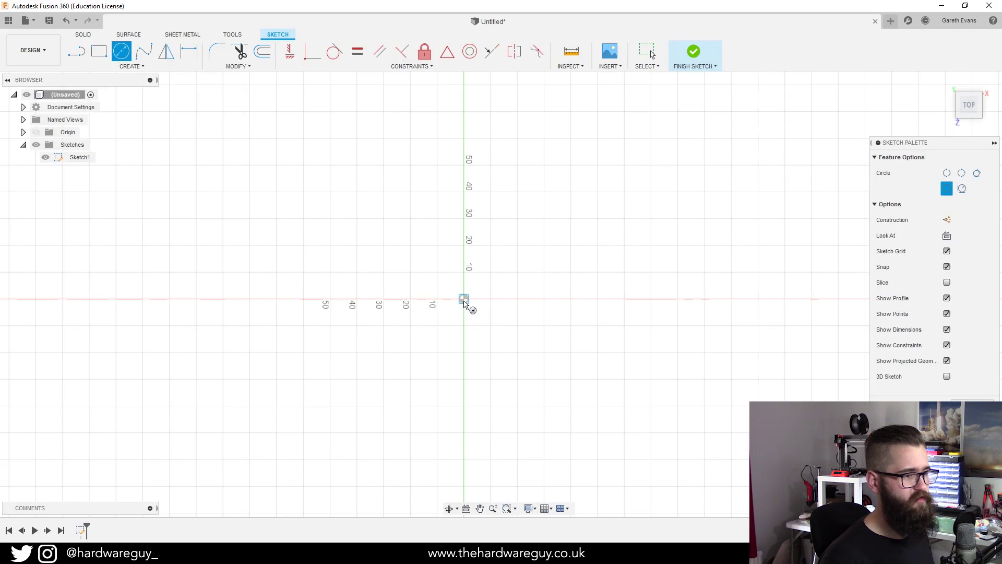
{"action": "type", "text": "100mm"}
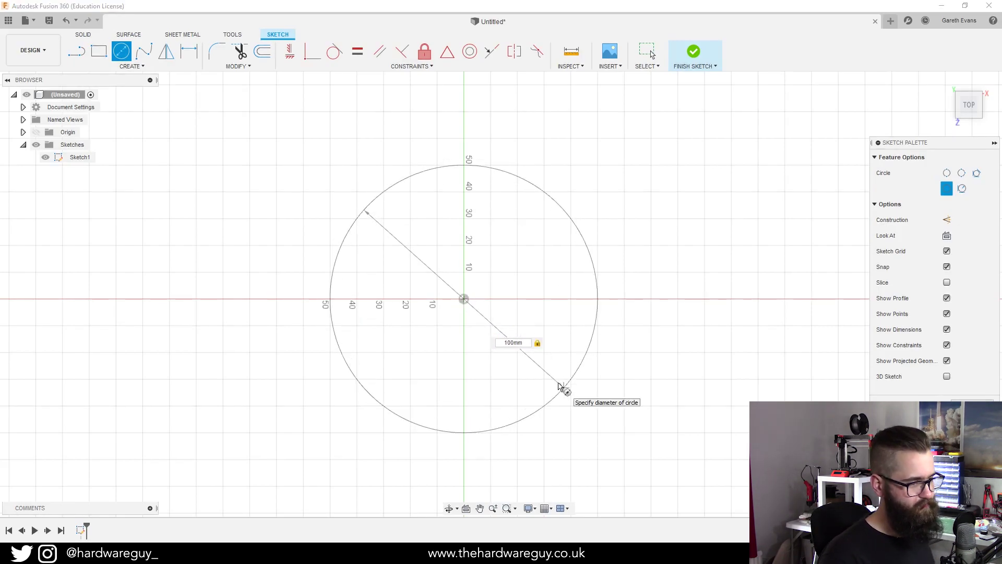
{"action": "key", "text": "Return"}
{"action": "key", "text": "Escape"}
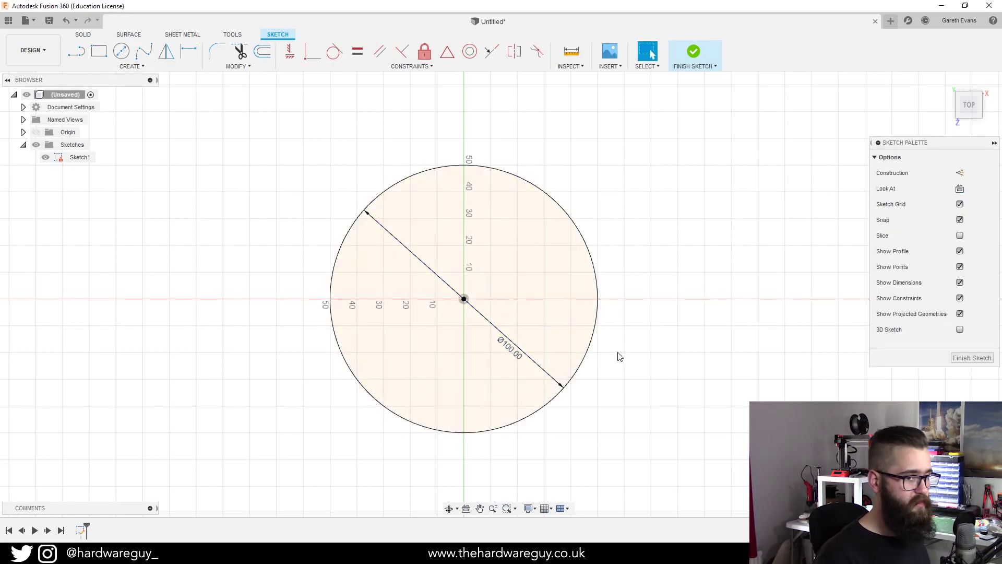
Finish the circle sketch and tilt the view to see the circle in 3D.
{"action": "left_click", "coordinate": [687, 49]}
{"action": "middle_click_drag", "start_coordinate": [730, 252], "coordinate": [725, 205], "text": "shift"}
{"action": "middle_click_drag", "start_coordinate": [713, 235], "coordinate": [689, 182]}
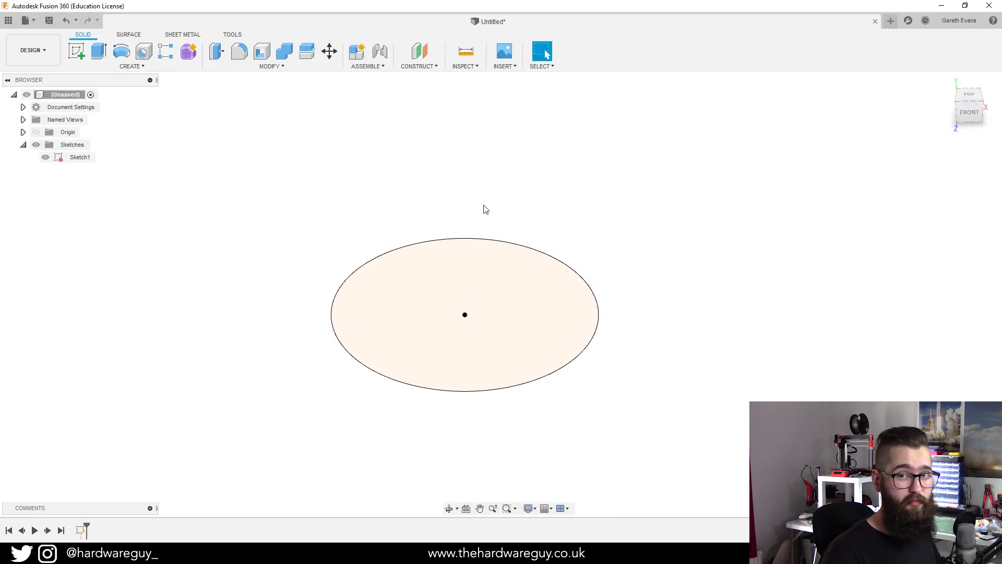
Extrude the circle 40 mm upward, then undo the extrusion.
{"action": "key", "text": "e"}
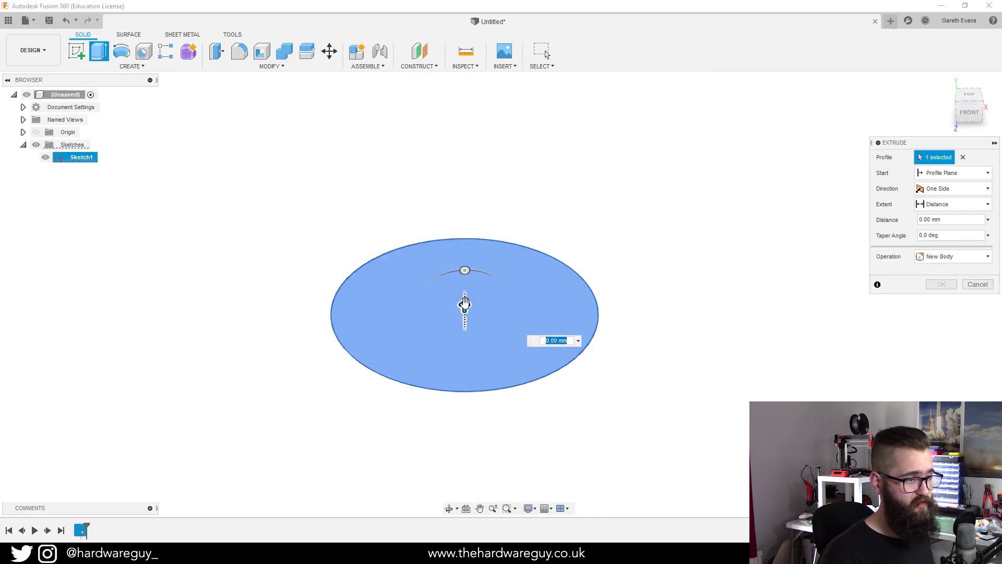
{"action": "left_click_drag", "start_coordinate": [464, 306], "coordinate": [465, 218]}
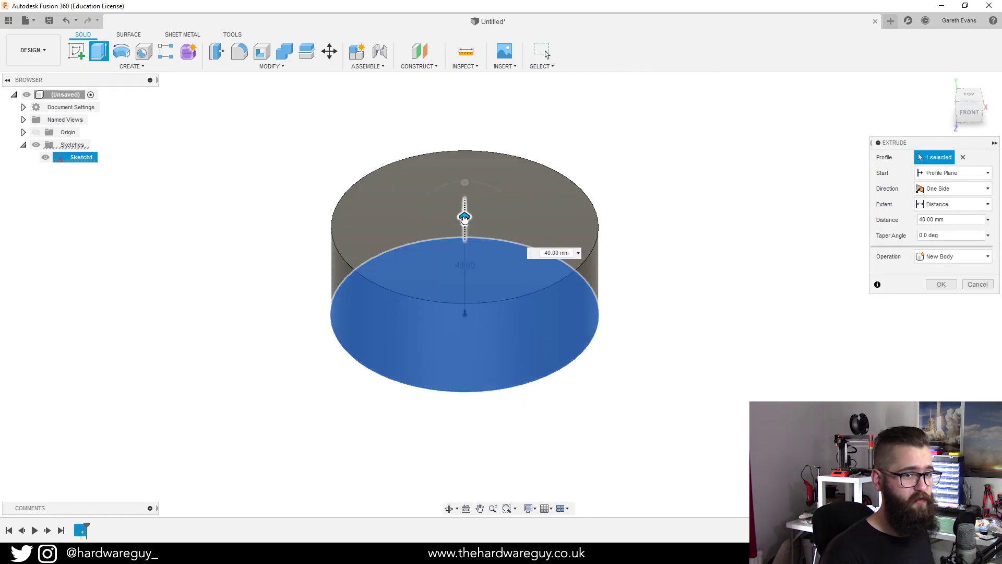
{"action": "left_click", "coordinate": [940, 284]}
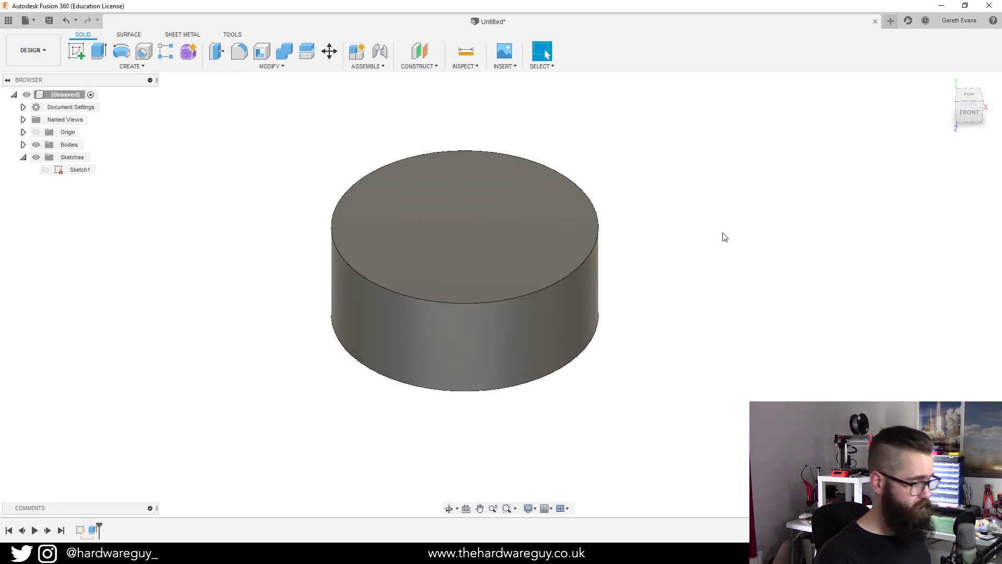
{"action": "key", "text": "ctrl+z"}
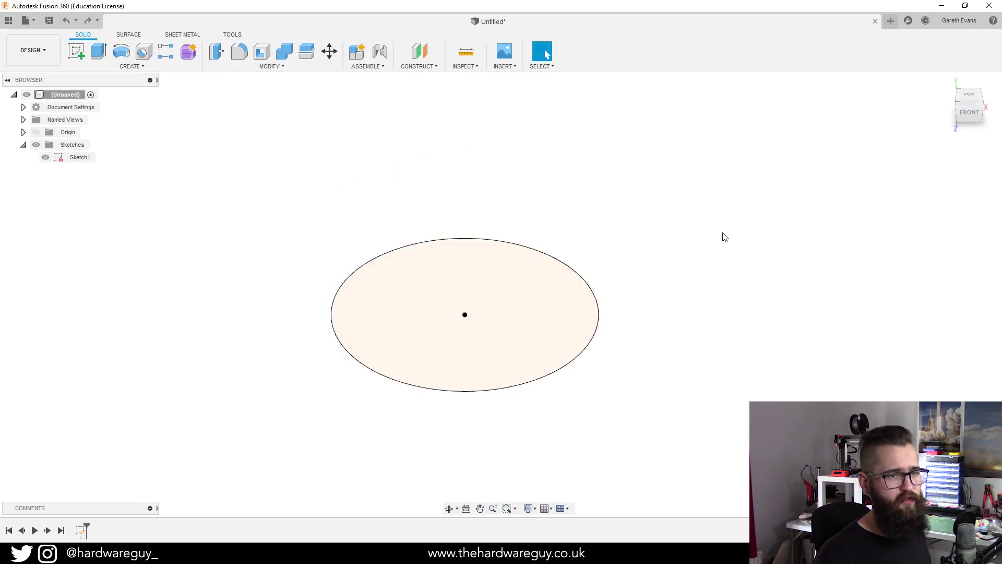
{"action": "left_click", "coordinate": [973, 95]}
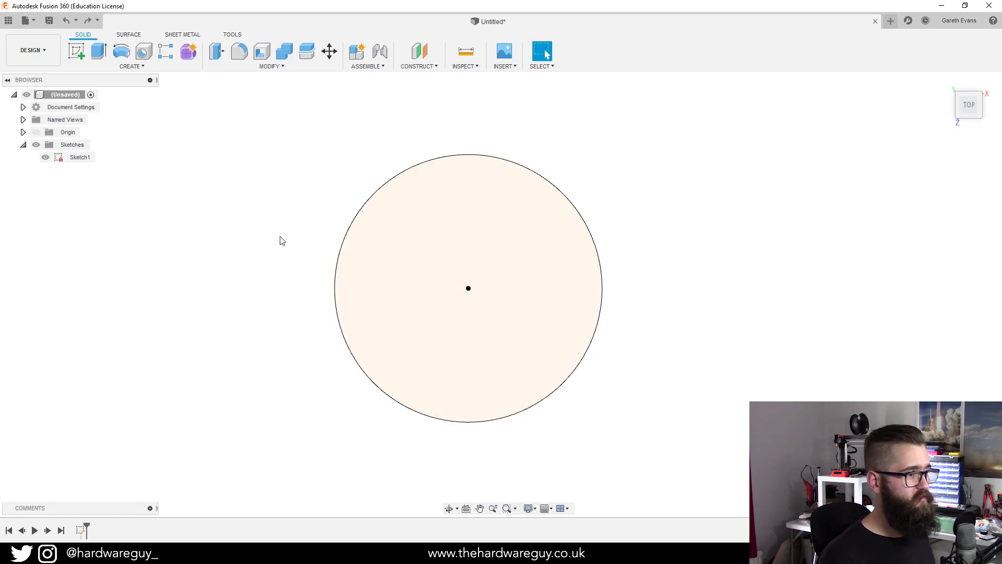
{"action": "middle_click_drag", "start_coordinate": [285, 240], "coordinate": [284, 195], "text": "shift"}
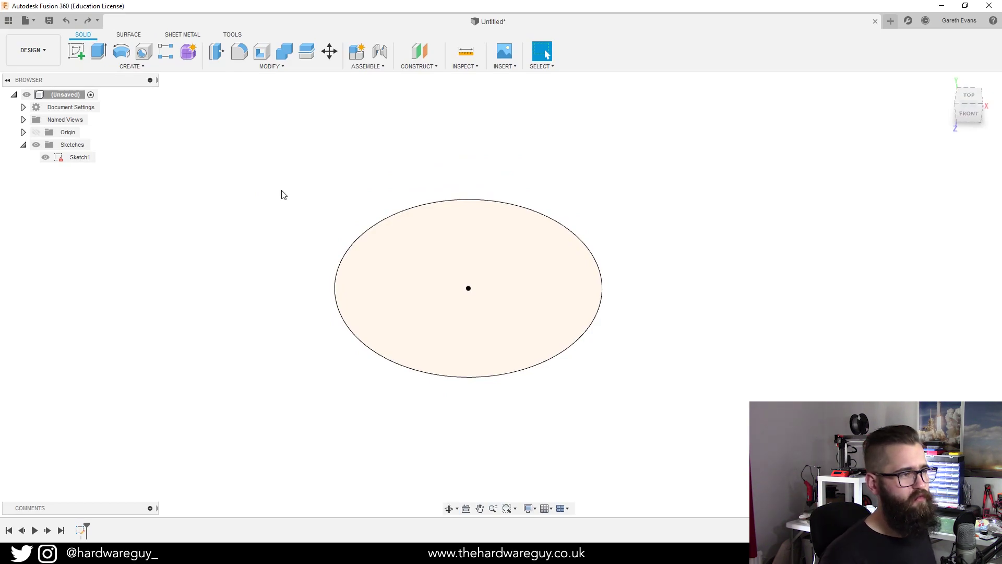
Add a construction plane along the 100 mm circle, perpendicular at its right-hand edge.
{"action": "left_click", "coordinate": [426, 67]}
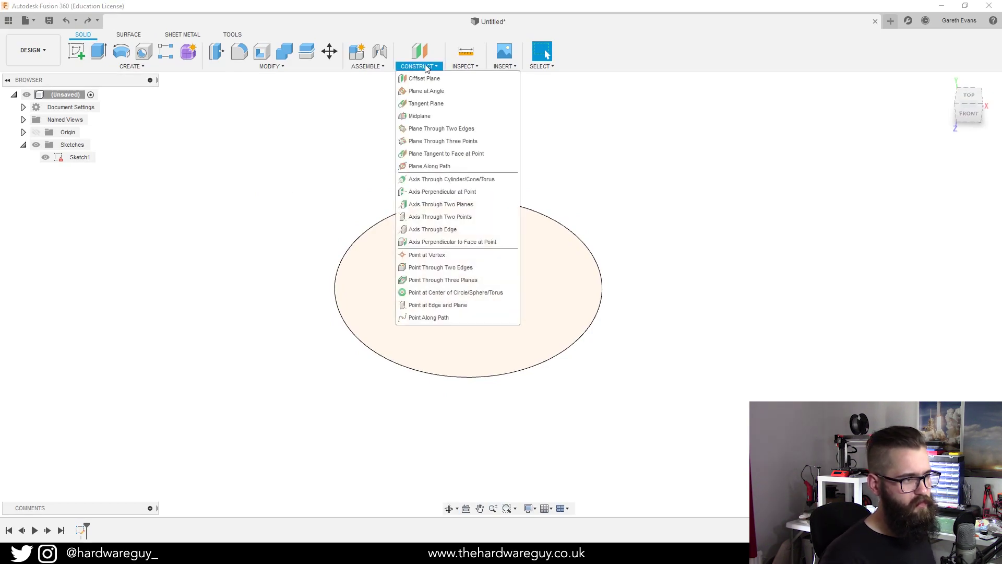
{"action": "left_click", "coordinate": [447, 168]}
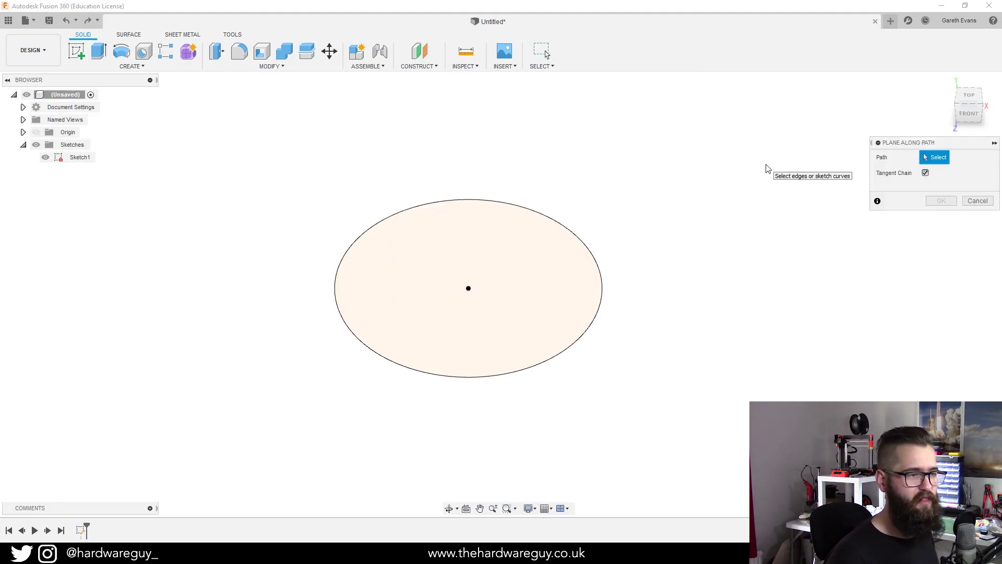
{"action": "left_click", "coordinate": [593, 257]}
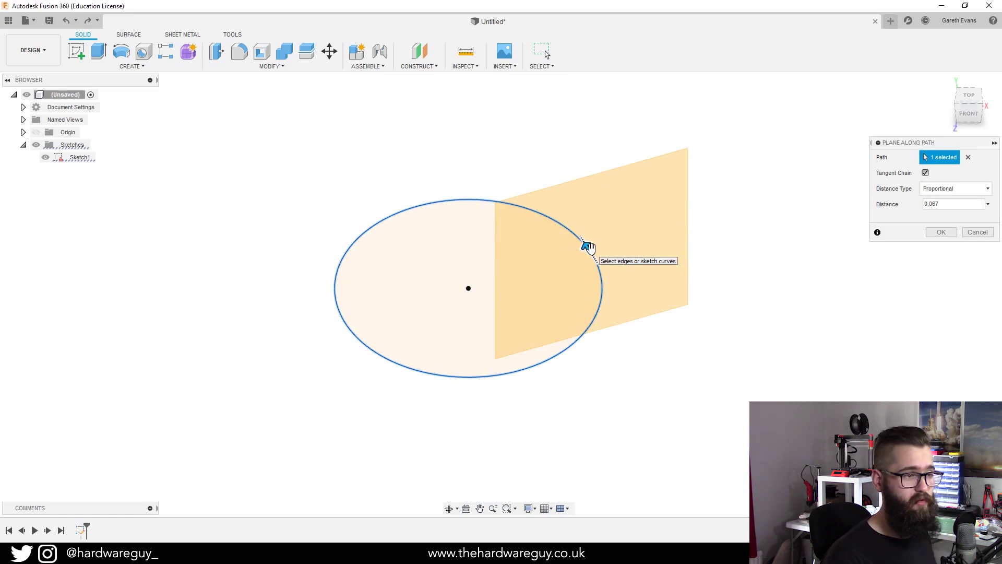
{"action": "left_click_drag", "start_coordinate": [589, 248], "coordinate": [616, 285]}
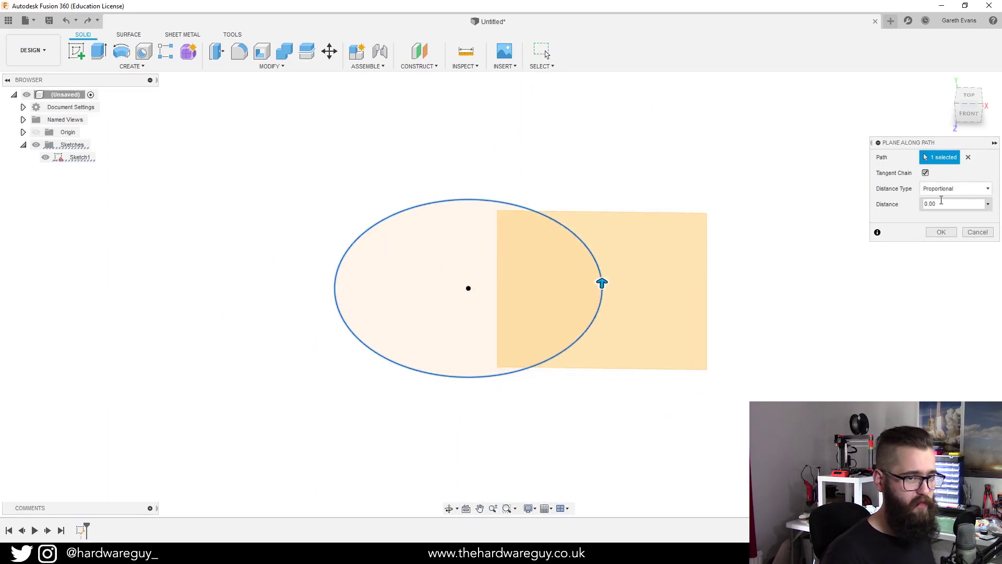
{"action": "left_click", "coordinate": [950, 235]}
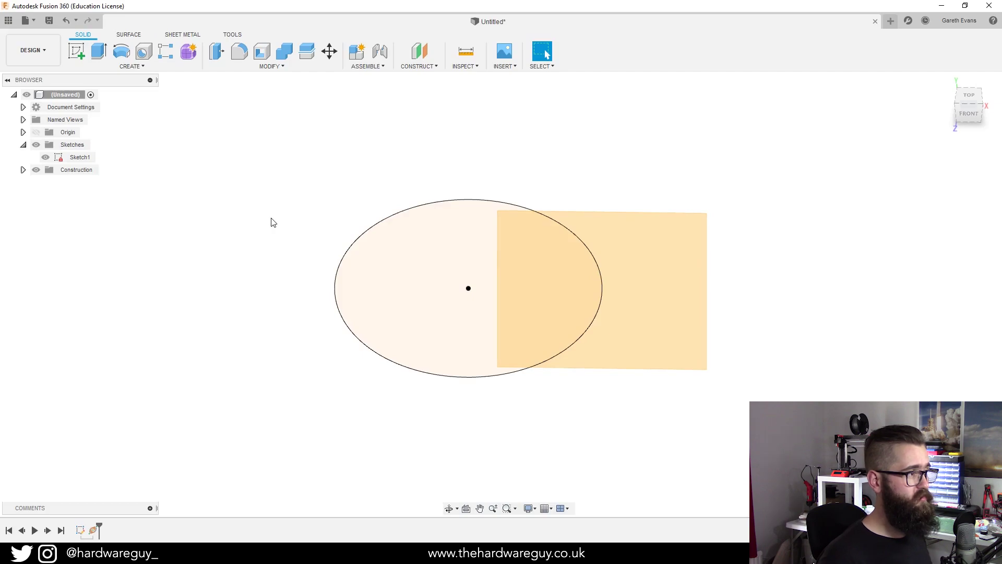
Start a new sketch on the upright construction plane.
{"action": "left_click", "coordinate": [74, 54]}
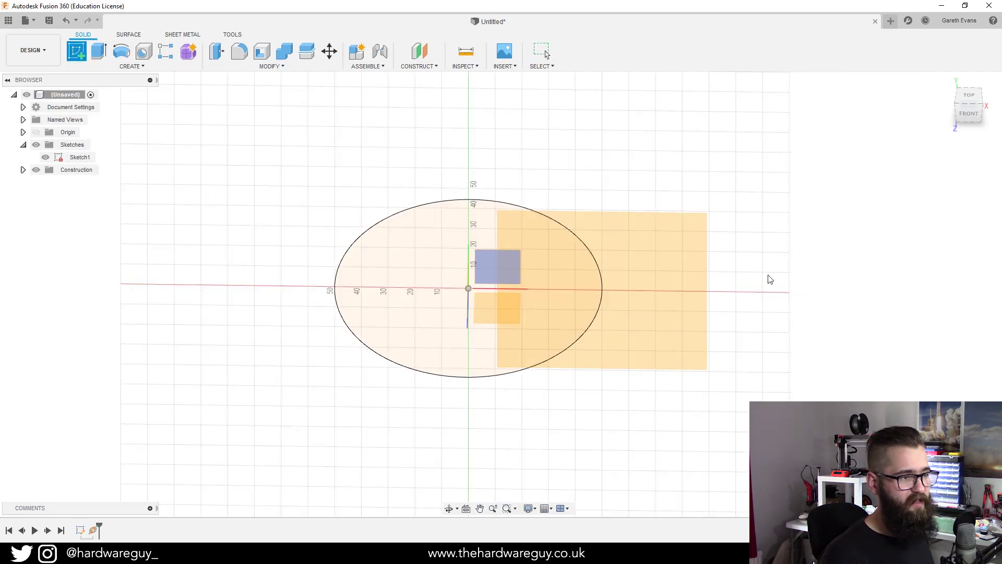
{"action": "middle_click_drag", "start_coordinate": [767, 279], "coordinate": [647, 257], "text": "shift"}
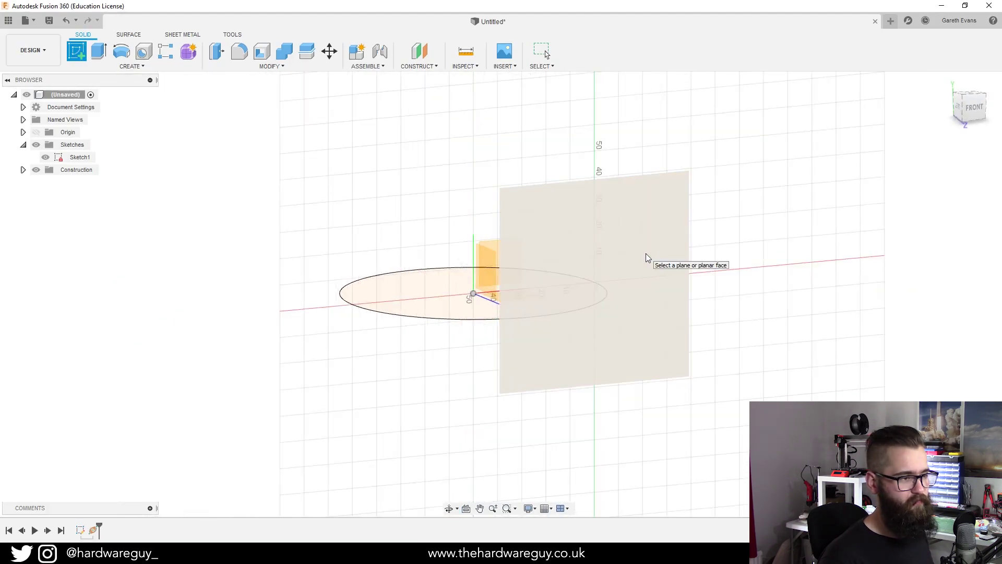
{"action": "left_click", "coordinate": [646, 258]}
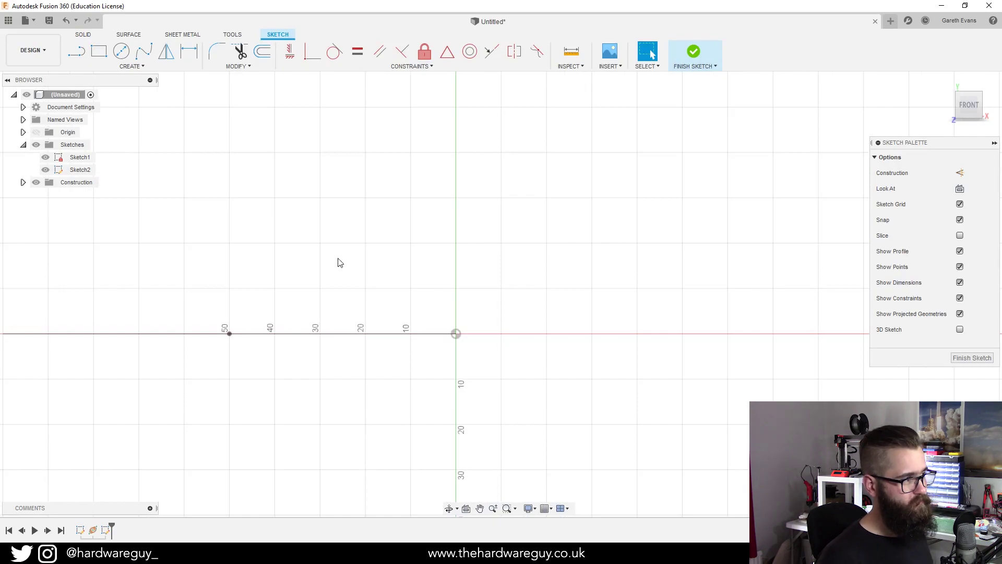
Draw a 25 mm diameter circle centred on the sketch origin.
{"action": "left_click", "coordinate": [122, 51]}
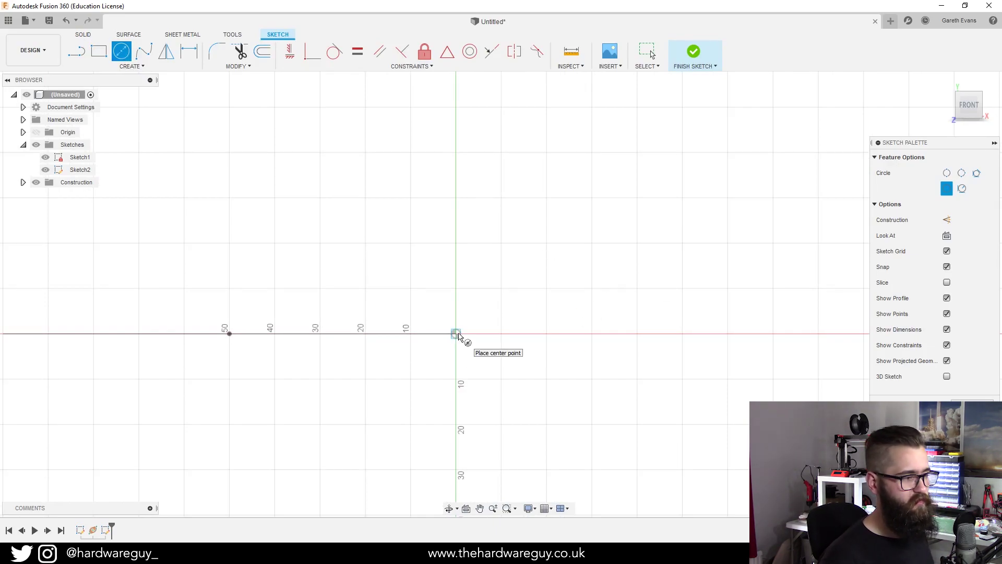
{"action": "left_click", "coordinate": [457, 334]}
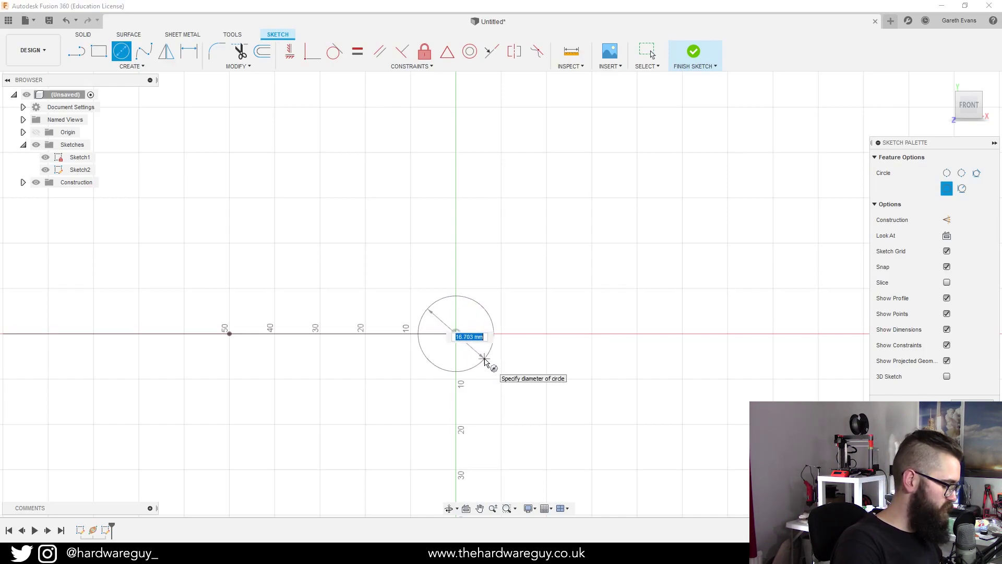
{"action": "type", "text": "25mm"}
{"action": "key", "text": "Tab"}
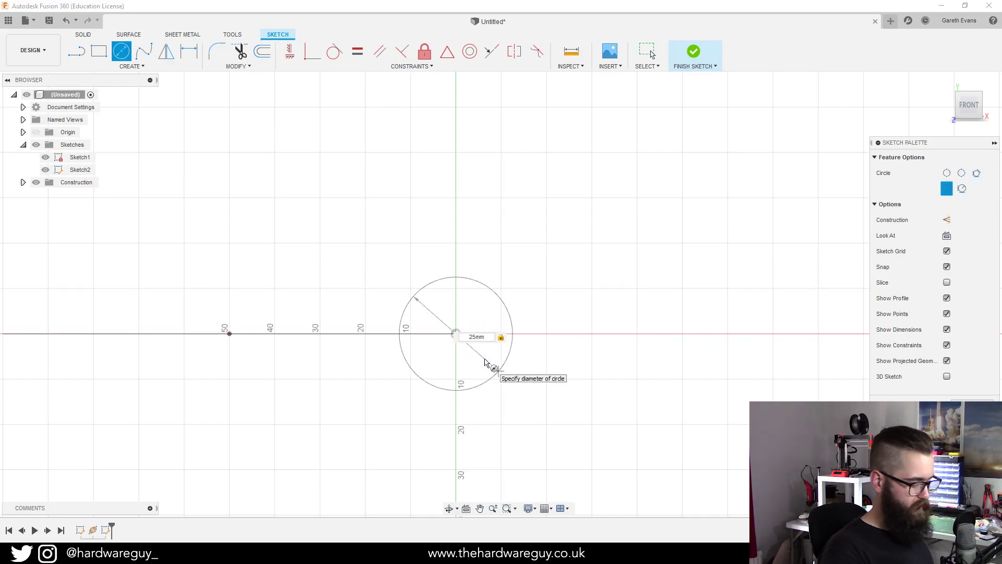
{"action": "key", "text": "Return"}
{"action": "key", "text": "Escape"}
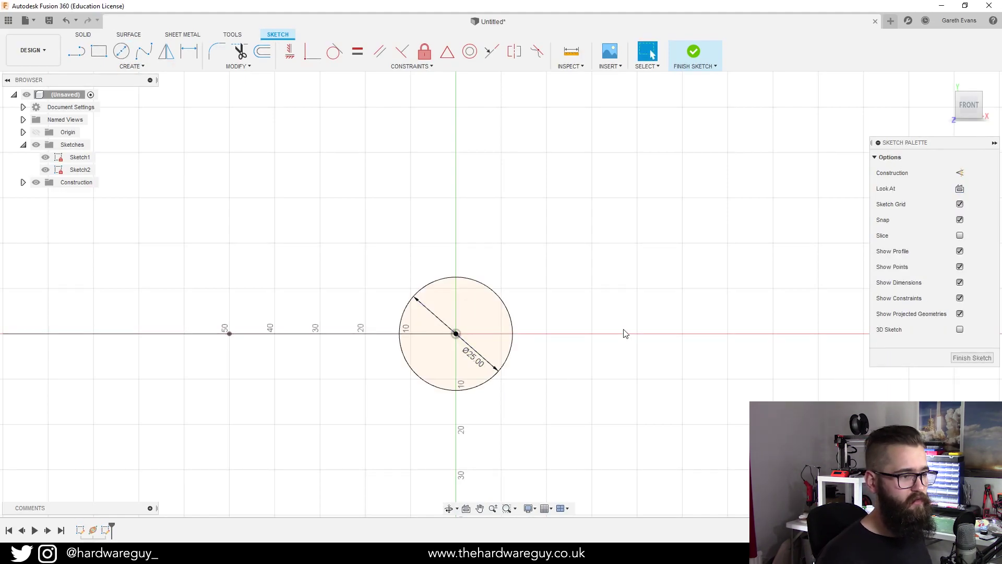
{"action": "mouse_move", "coordinate": [601, 307]}
{"action": "middle_mouse_down", "text": "shift"}
{"action": "mouse_move", "coordinate": [618, 336]}
{"action": "mouse_move", "coordinate": [613, 320]}
{"action": "mouse_move", "coordinate": [621, 324]}
{"action": "mouse_move", "coordinate": [610, 346]}
{"action": "mouse_move", "coordinate": [675, 322]}
{"action": "mouse_move", "coordinate": [668, 348]}
{"action": "middle_mouse_up", "text": "shift"}
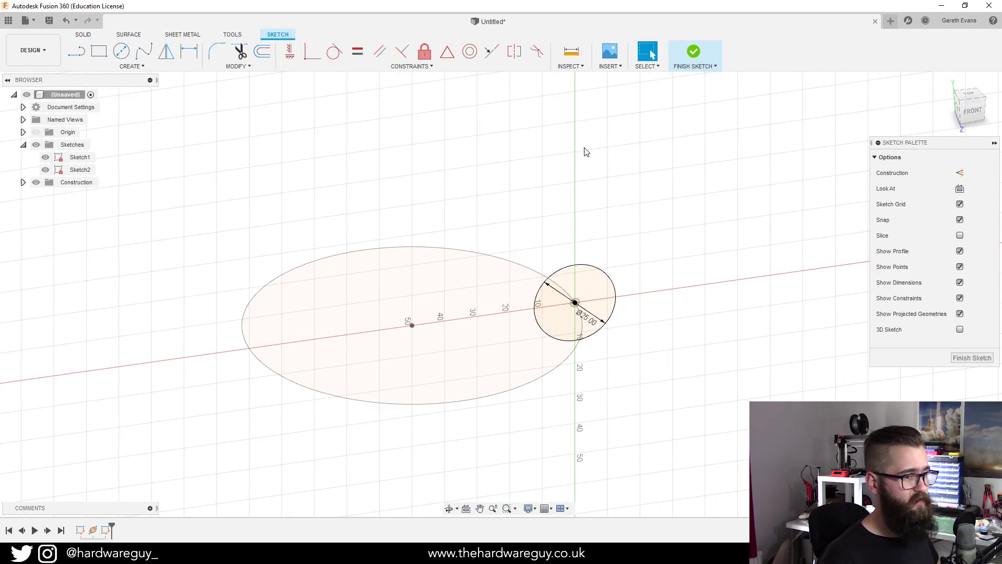
{"action": "key", "text": "e"}
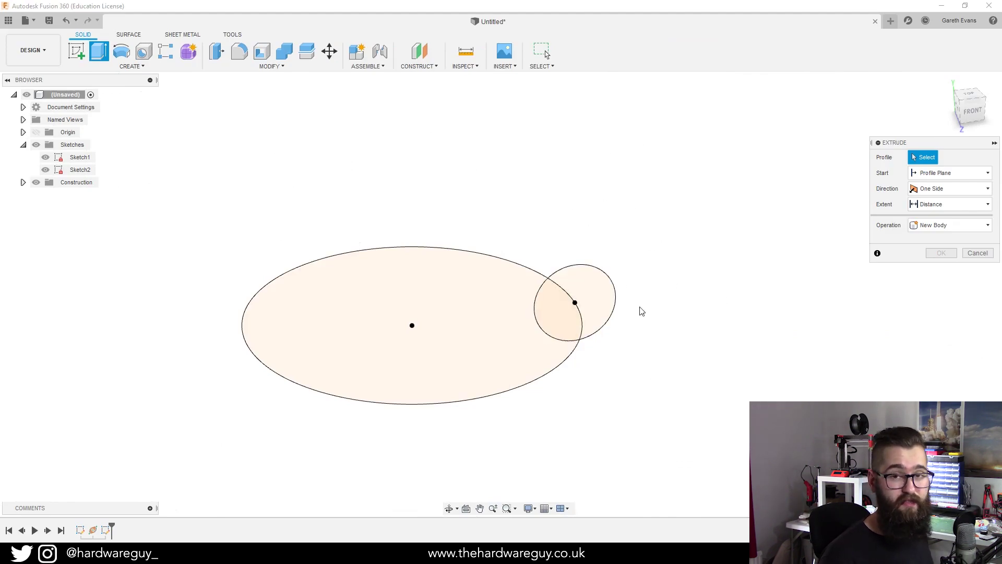
{"action": "left_click", "coordinate": [605, 296]}
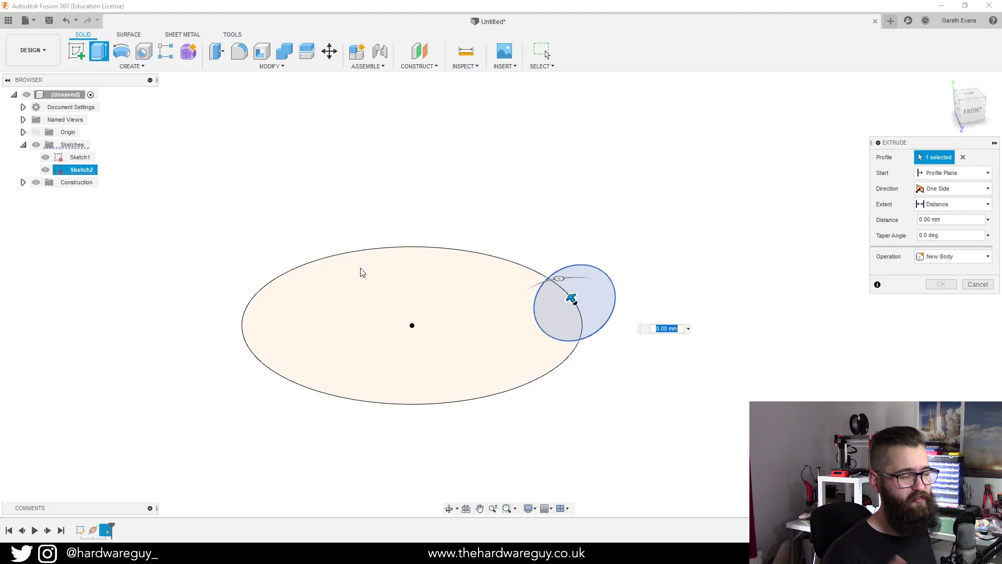
{"action": "left_click", "coordinate": [978, 284]}
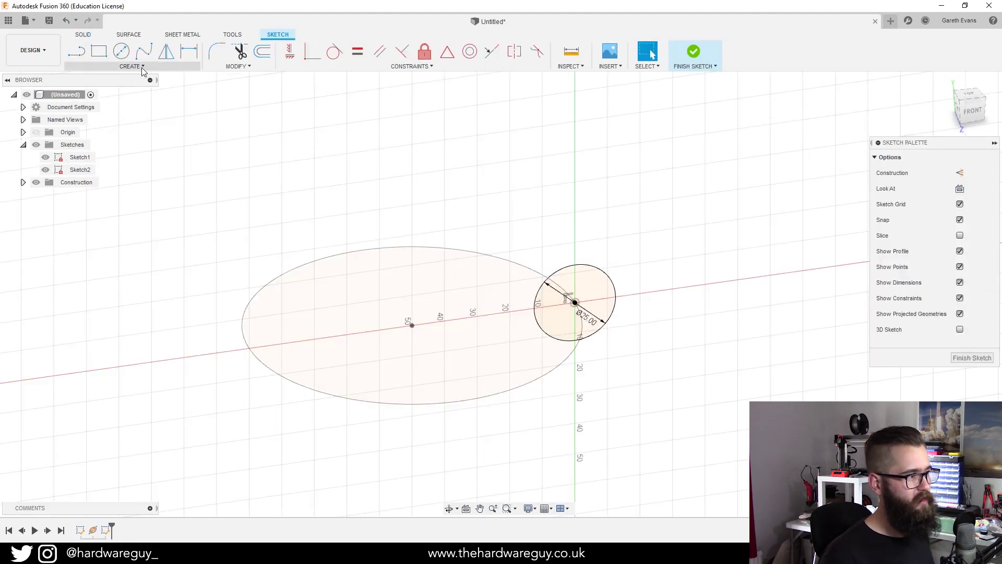
Finish Sketch2 and set up a sweep of the 25 mm circle along the 100 mm circle path.
{"action": "left_click", "coordinate": [141, 67]}
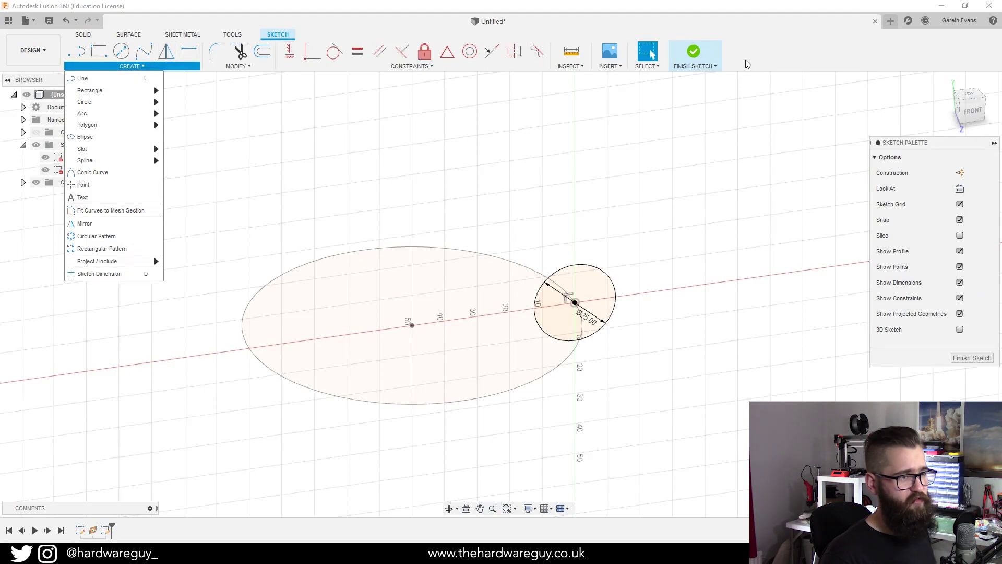
{"action": "left_click", "coordinate": [693, 53]}
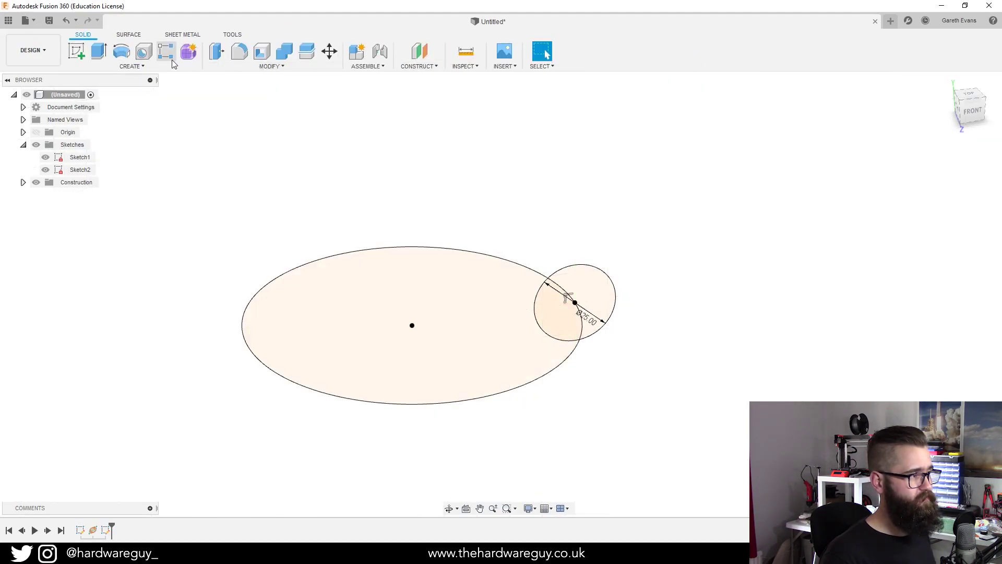
{"action": "left_click", "coordinate": [137, 67]}
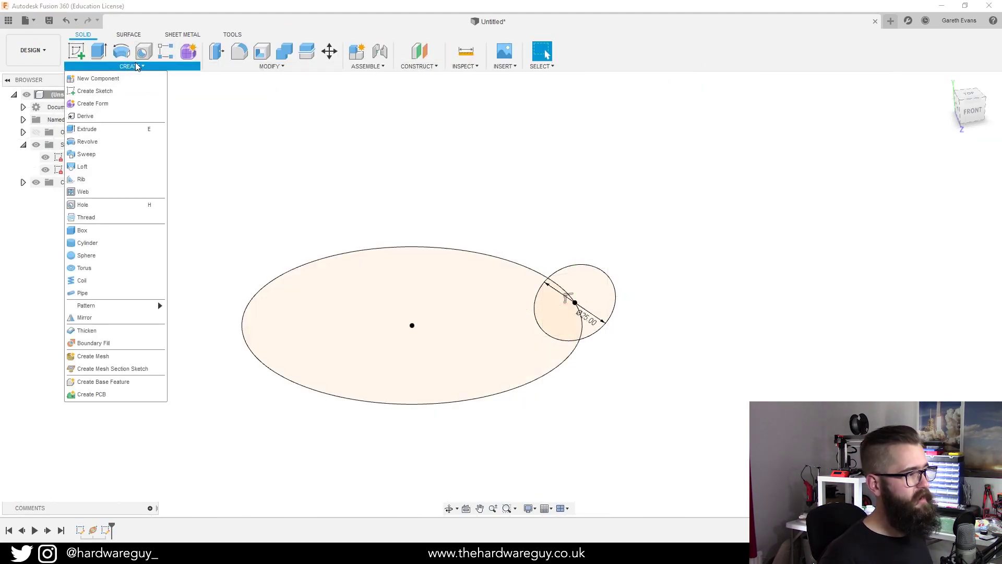
{"action": "left_click", "coordinate": [114, 154]}
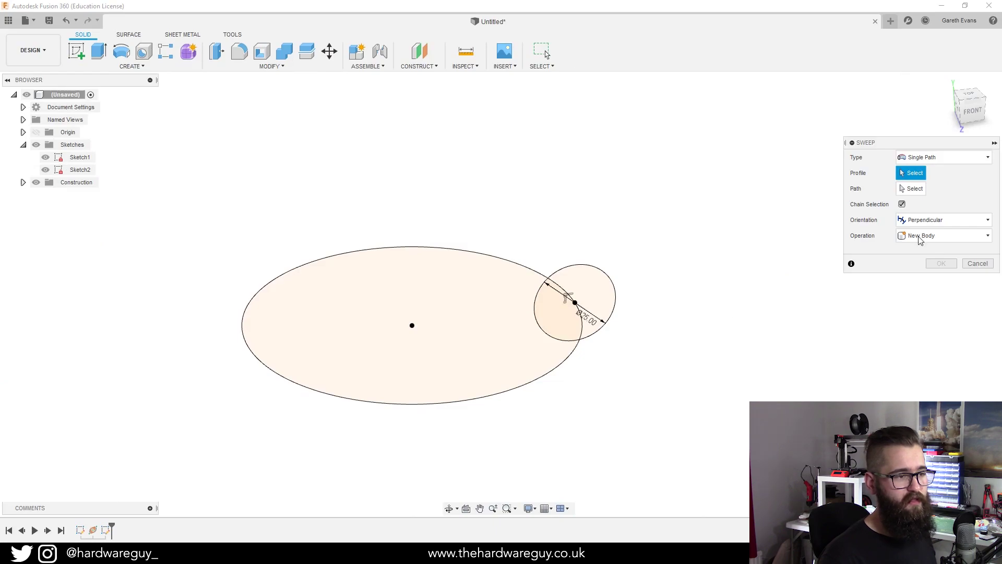
{"action": "left_click", "coordinate": [598, 290]}
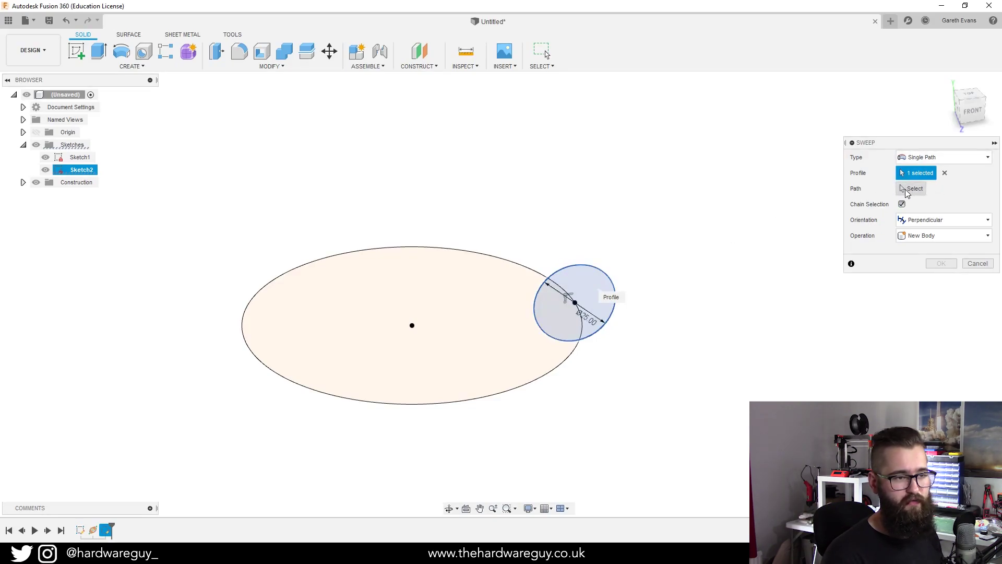
{"action": "left_click", "coordinate": [911, 188]}
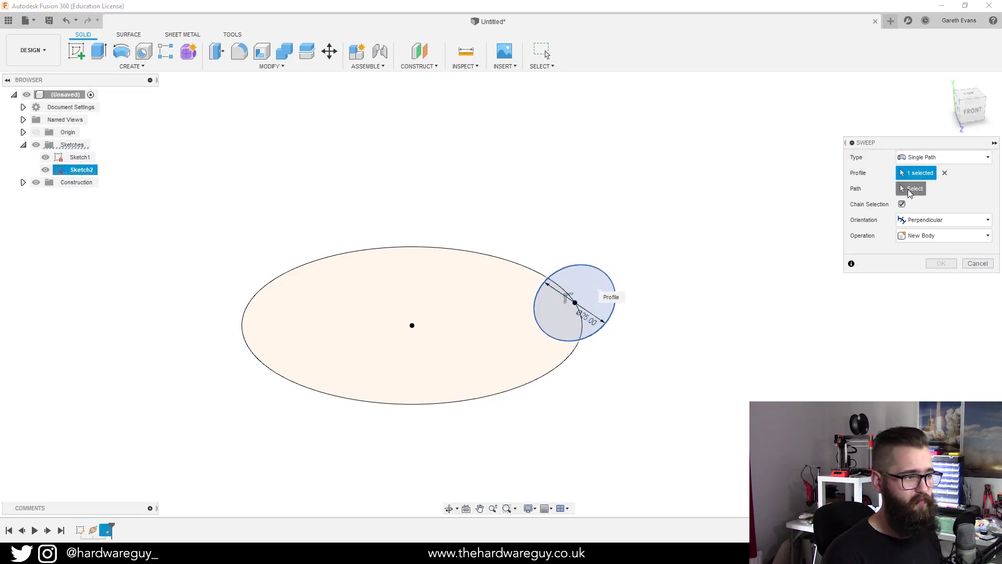
{"action": "left_click", "coordinate": [457, 254]}
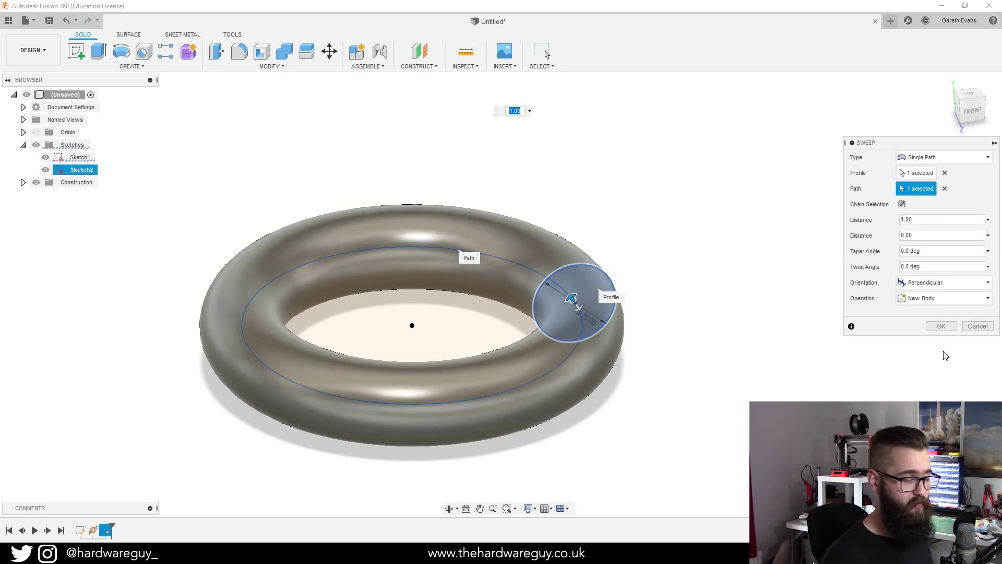
Confirm the ring sweep, inspect it from several angles, then start a new empty design.
{"action": "left_click", "coordinate": [941, 326]}
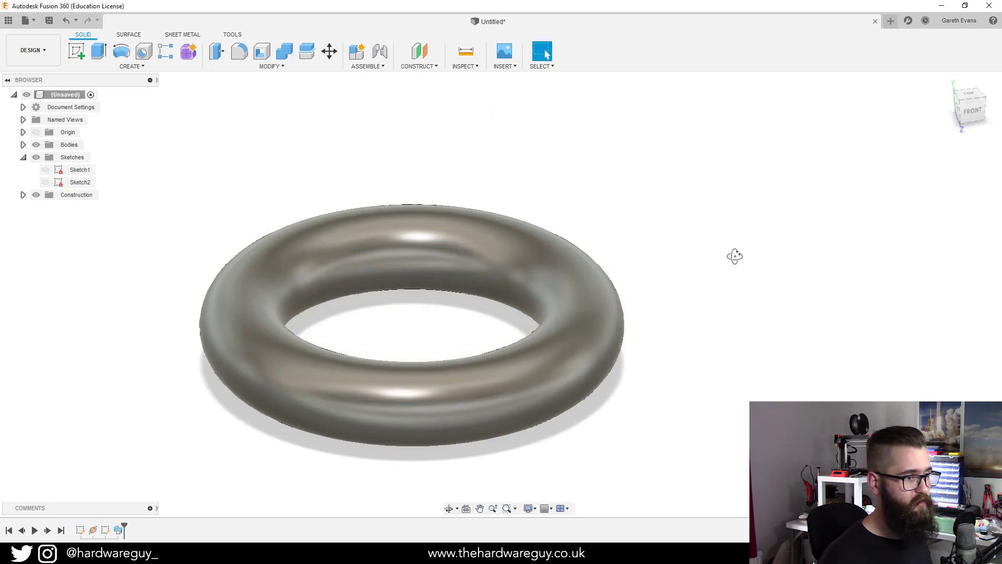
{"action": "middle_click_drag", "start_coordinate": [734, 256], "coordinate": [698, 269], "text": "shift"}
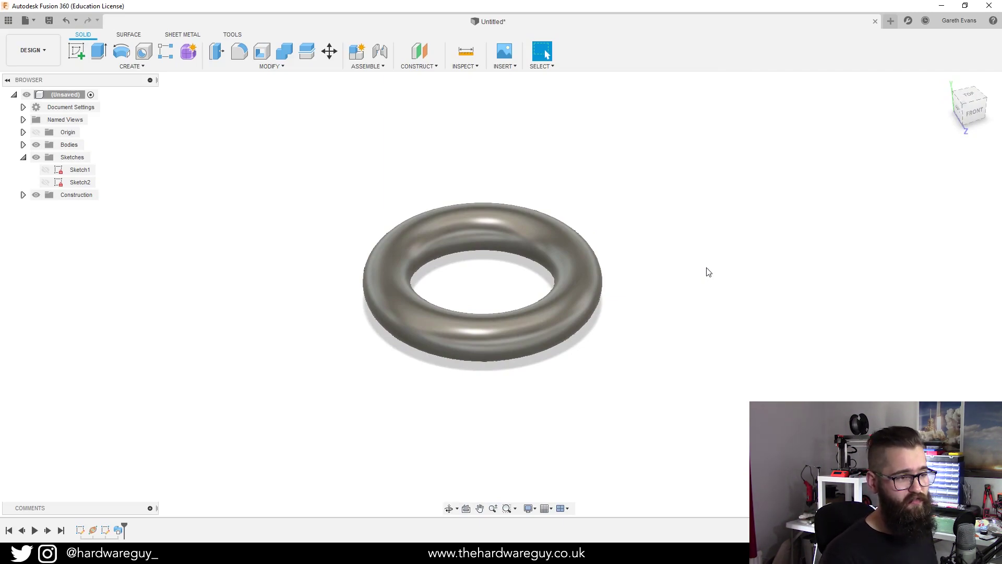
{"action": "middle_click_drag", "start_coordinate": [708, 272], "coordinate": [707, 250], "text": "shift"}
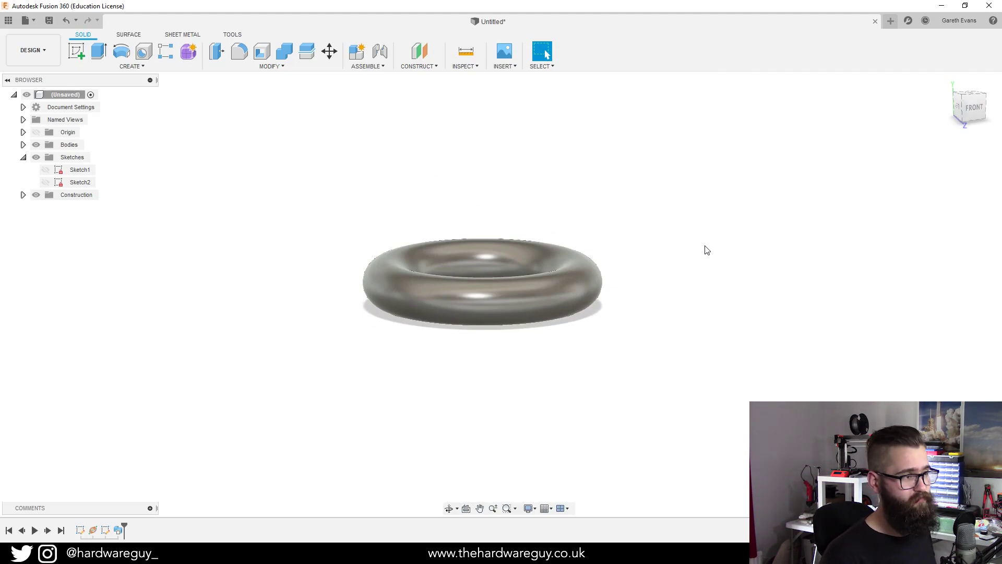
{"action": "middle_click_drag", "start_coordinate": [707, 250], "coordinate": [661, 232], "text": "shift"}
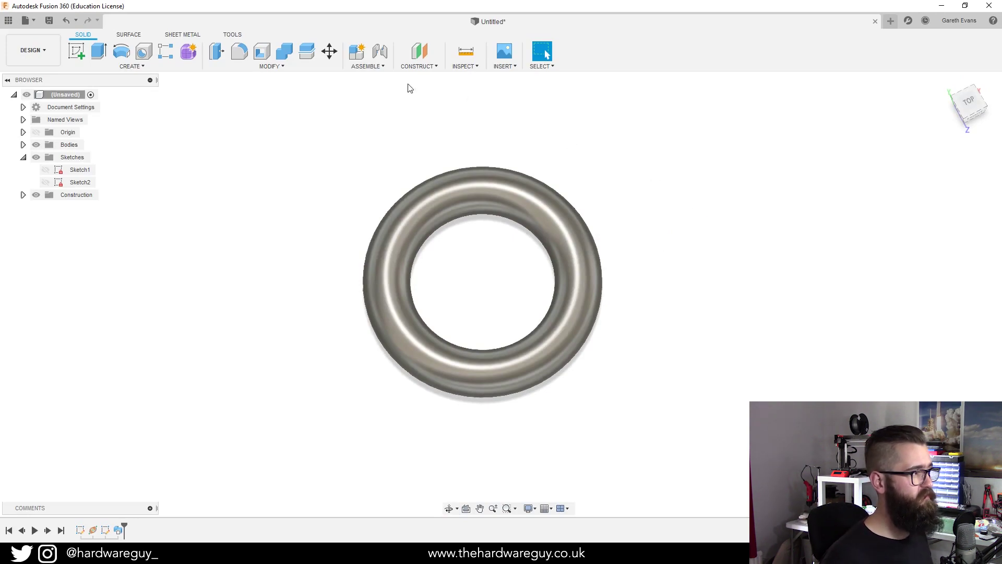
{"action": "left_click", "coordinate": [25, 20]}
{"action": "left_click", "coordinate": [39, 35]}
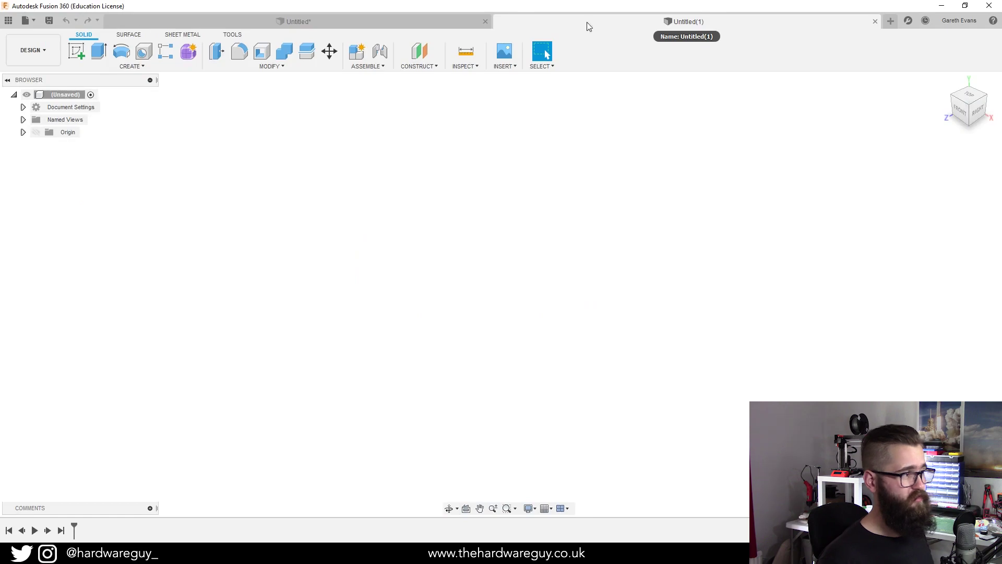
Start a new sketch on the horizontal ground plane, with the origin shifted left.
{"action": "left_click", "coordinate": [75, 52]}
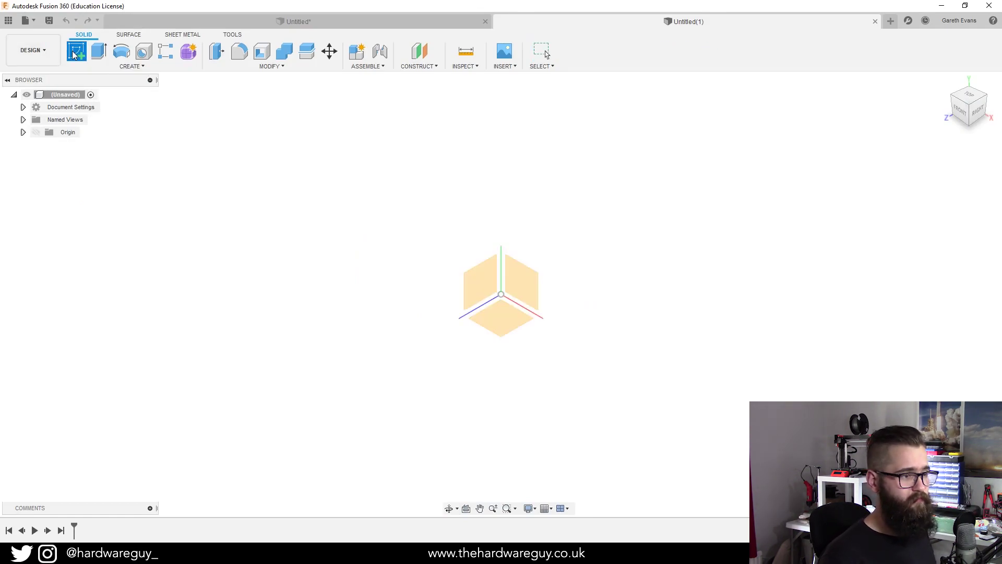
{"action": "left_click", "coordinate": [499, 320]}
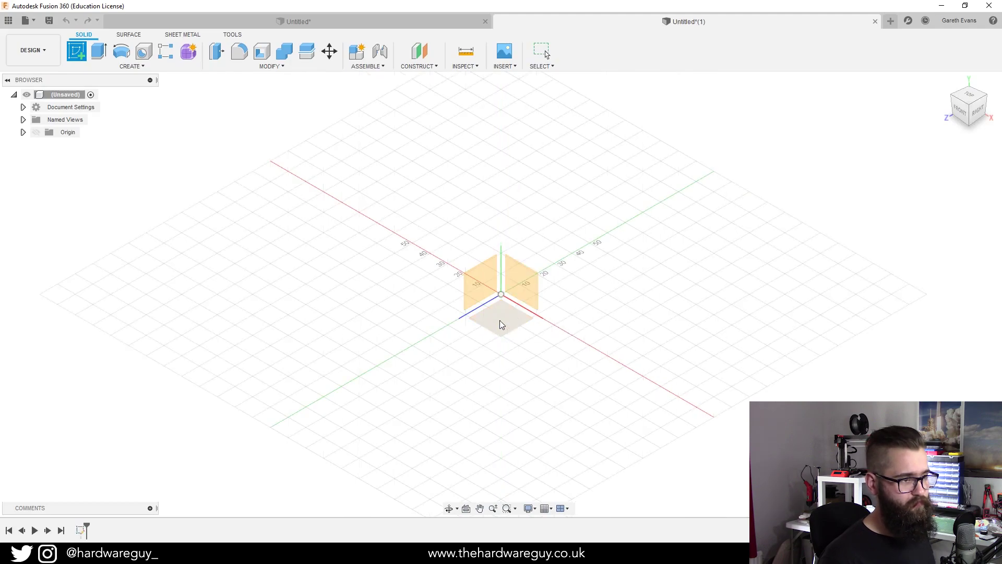
{"action": "middle_click_drag", "start_coordinate": [576, 292], "coordinate": [411, 313]}
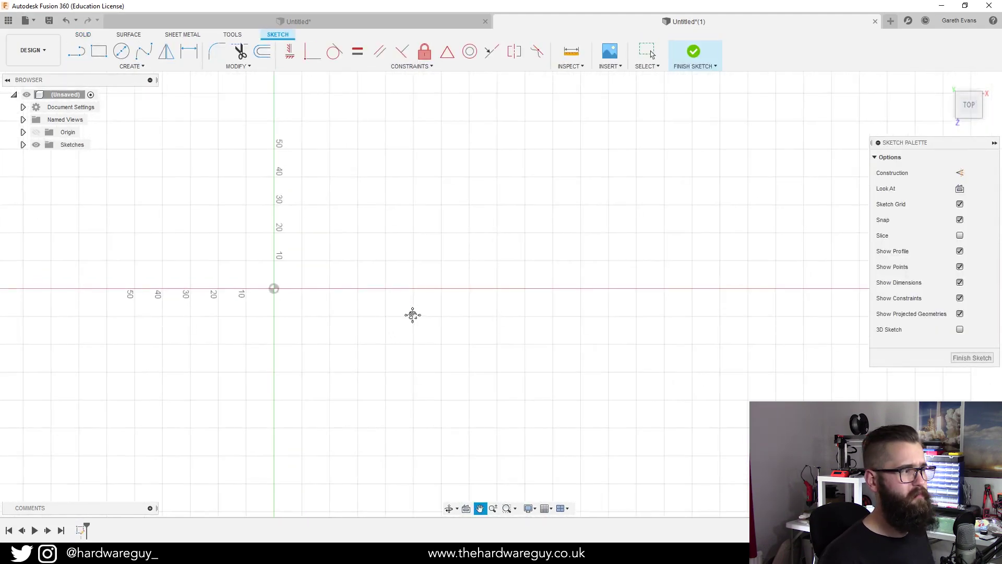
Draw two 50 mm three-point arcs from the origin along the X-axis, bulging up then down.
{"action": "left_click", "coordinate": [144, 65]}
{"action": "mouse_move", "coordinate": [139, 113]}
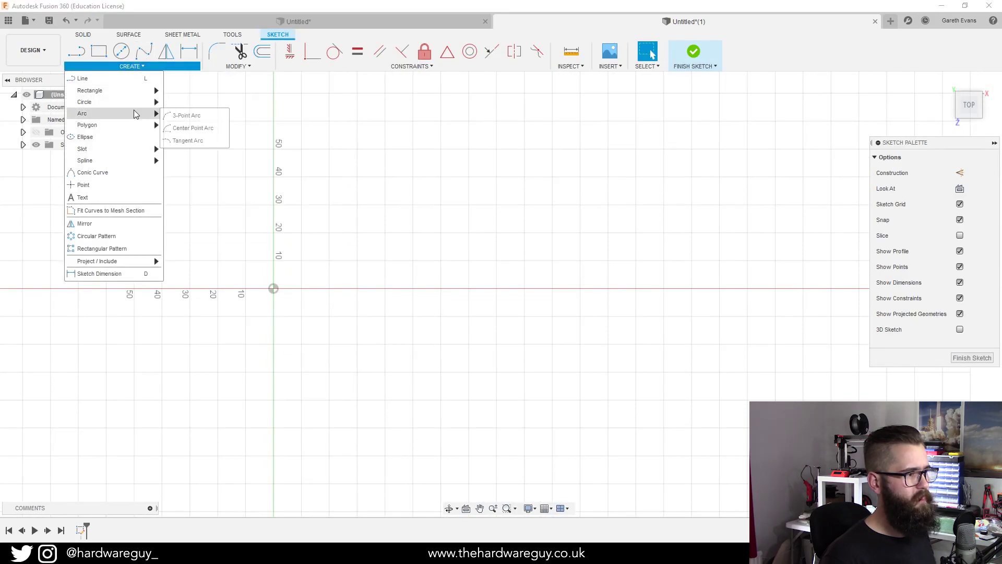
{"action": "left_click", "coordinate": [173, 113]}
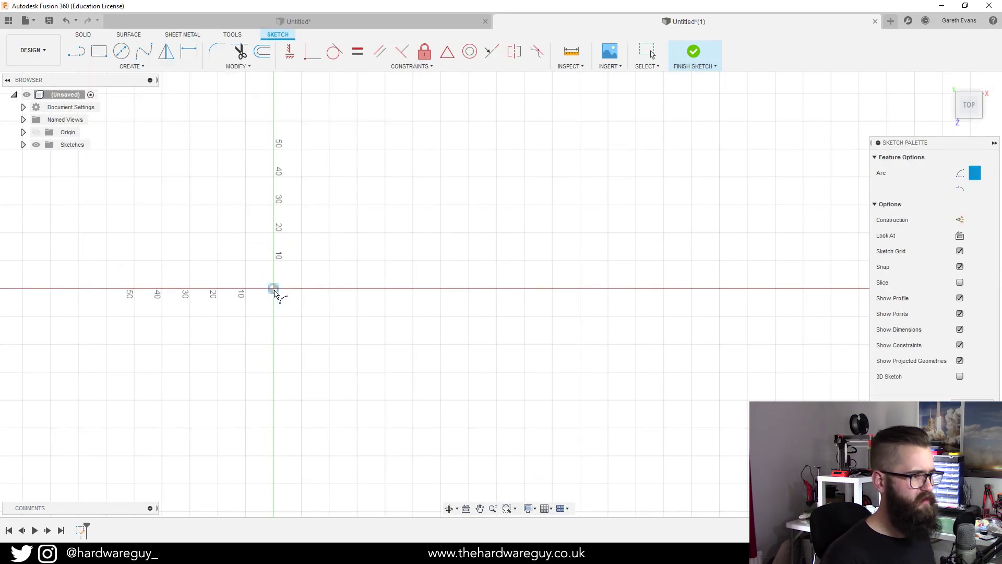
{"action": "left_click", "coordinate": [273, 288]}
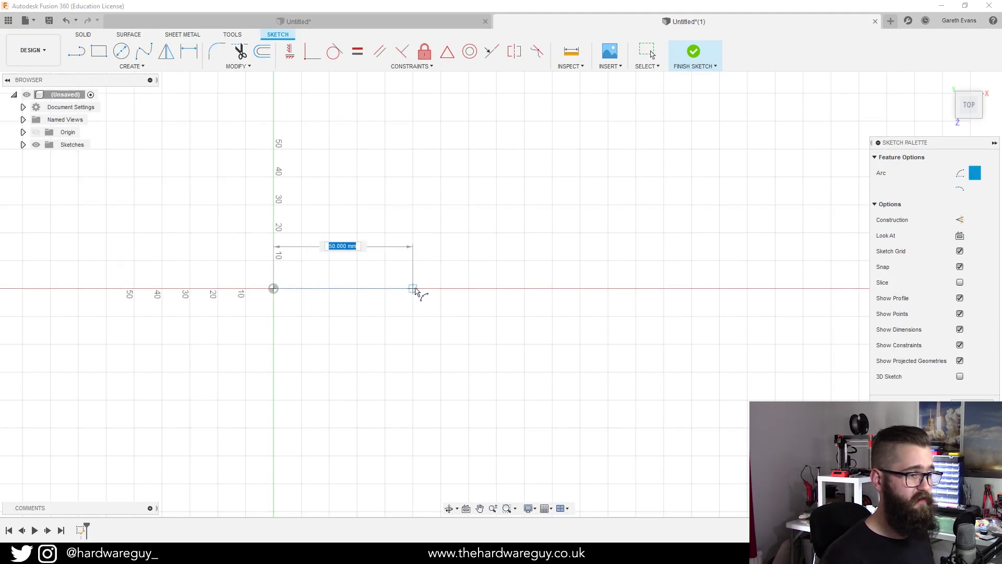
{"action": "left_click", "coordinate": [414, 288]}
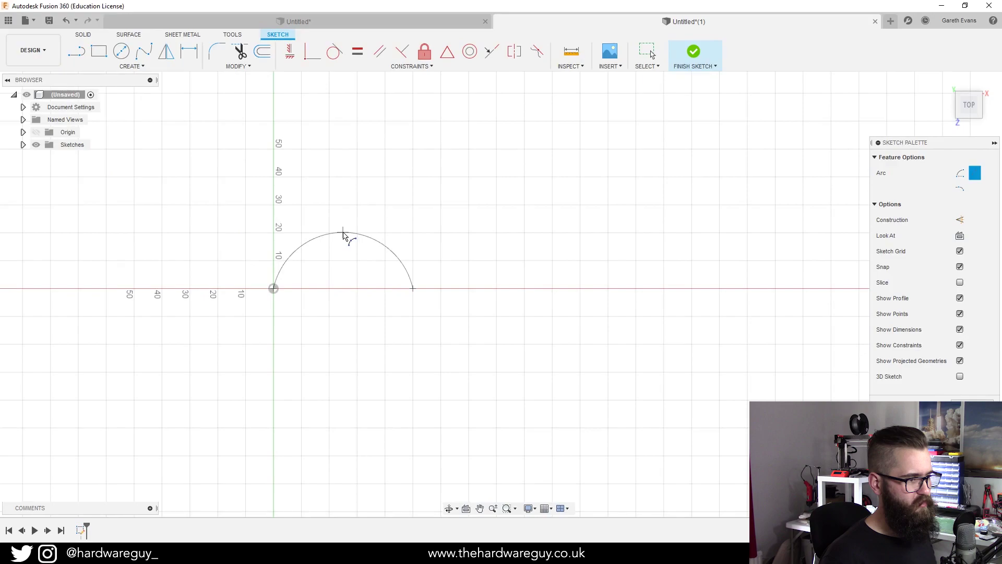
{"action": "left_click", "coordinate": [344, 235]}
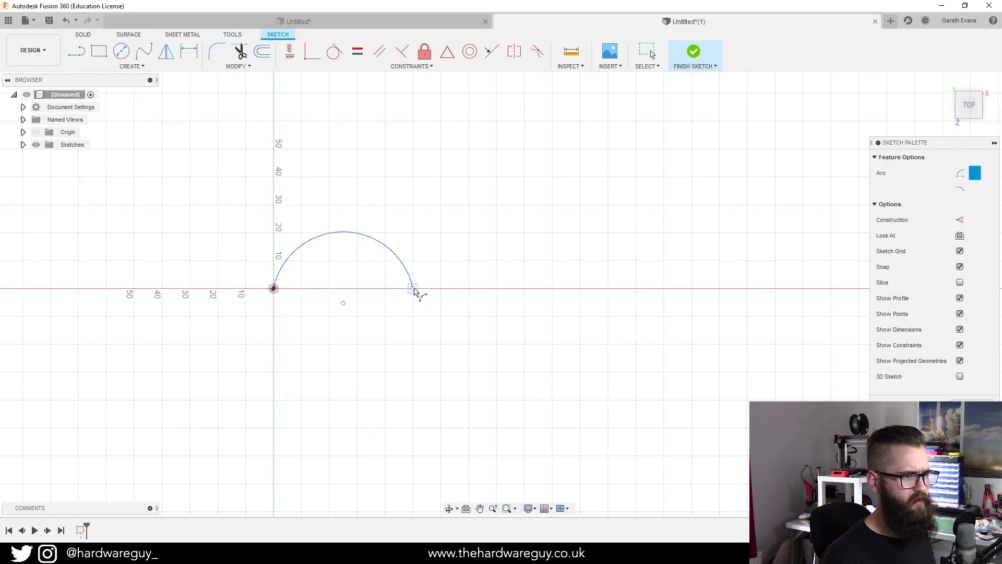
{"action": "left_click", "coordinate": [413, 288]}
{"action": "left_click", "coordinate": [550, 289]}
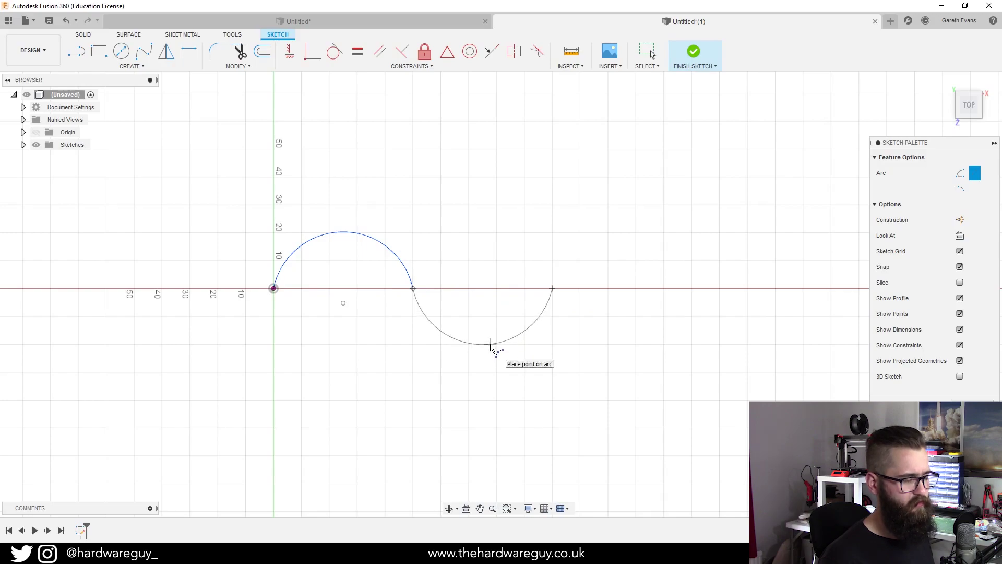
{"action": "left_click", "coordinate": [484, 344]}
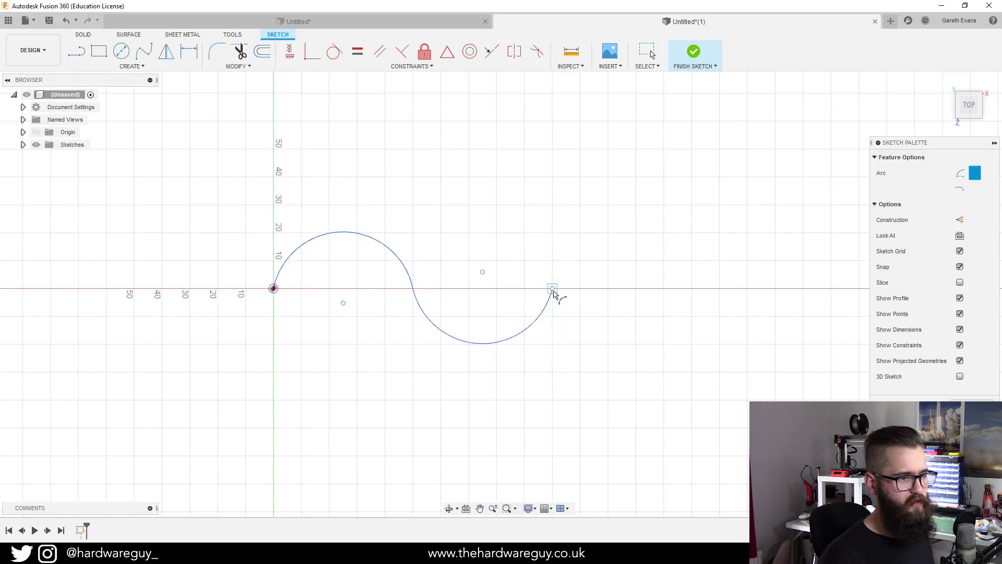
Add two more alternating up-and-down arcs along the X-axis and finish the wave sketch.
{"action": "left_click", "coordinate": [552, 289]}
{"action": "left_click", "coordinate": [692, 289]}
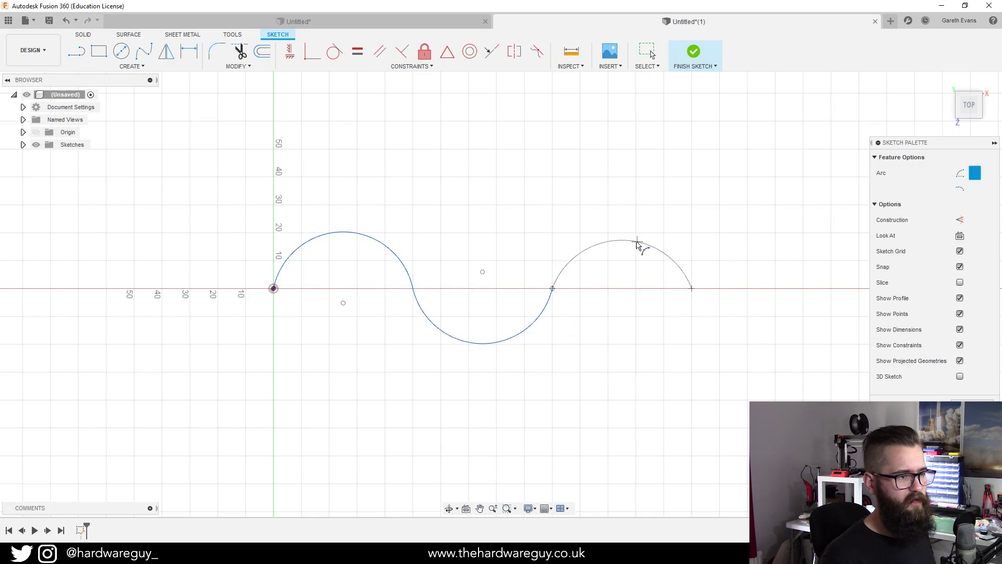
{"action": "left_click", "coordinate": [622, 233]}
{"action": "scroll", "coordinate": [716, 331], "scroll_direction": "down", "scroll_amount": 3}
{"action": "middle_click_drag", "start_coordinate": [716, 331], "coordinate": [594, 338]}
{"action": "left_click", "coordinate": [584, 300]}
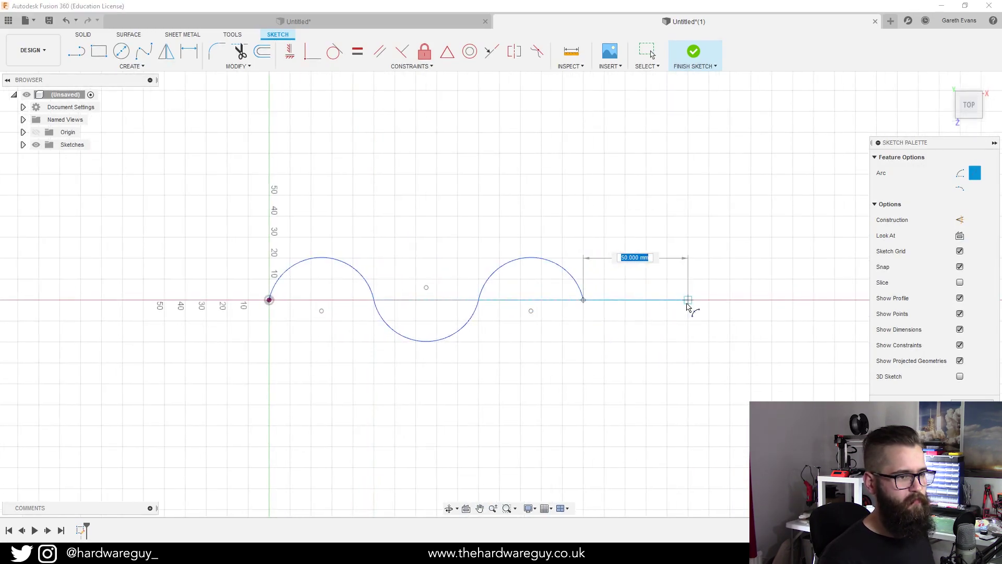
{"action": "left_click", "coordinate": [687, 301]}
{"action": "left_click", "coordinate": [647, 340]}
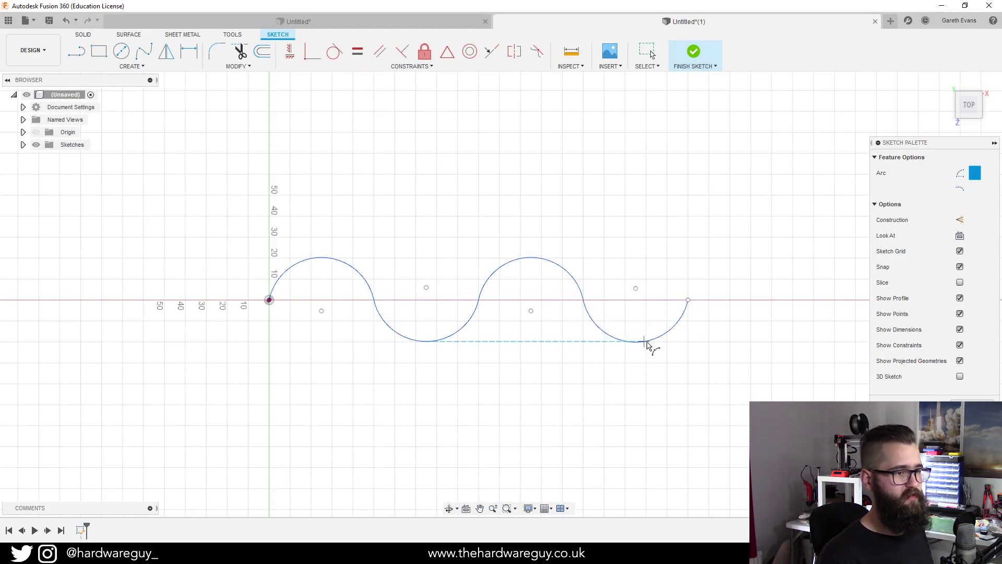
{"action": "middle_click_drag", "start_coordinate": [643, 390], "coordinate": [588, 358]}
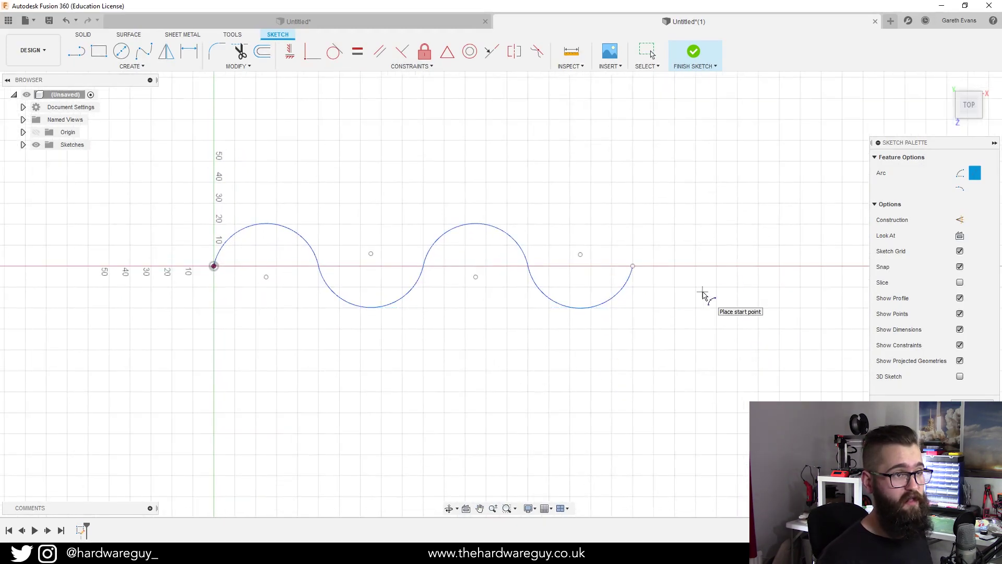
{"action": "left_click", "coordinate": [694, 54]}
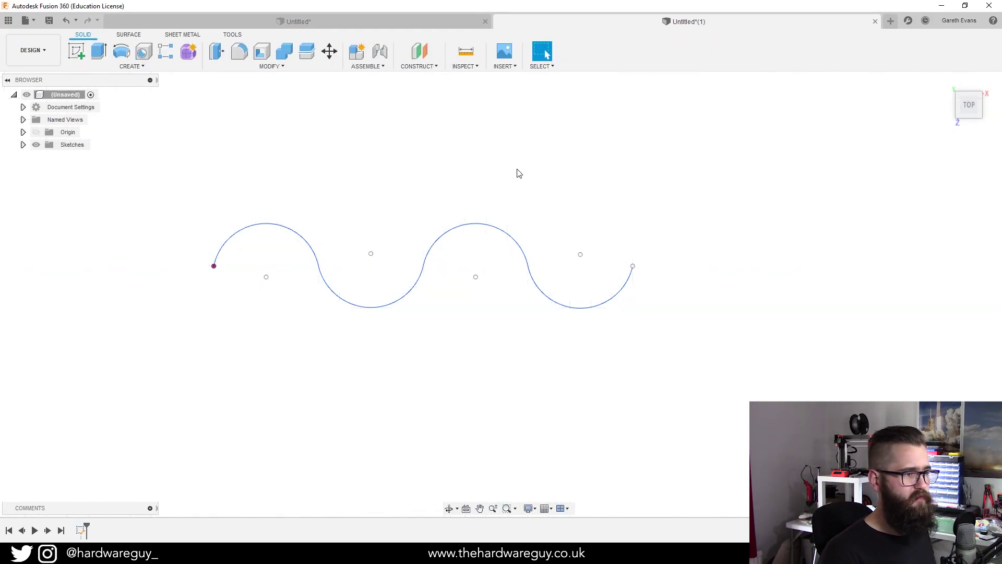
Create a construction plane along the wavy curve at distance 0, at the curve's end.
{"action": "mouse_move", "coordinate": [519, 174]}
{"action": "middle_mouse_down", "text": "shift"}
{"action": "mouse_move", "coordinate": [557, 108]}
{"action": "mouse_move", "coordinate": [541, 148]}
{"action": "mouse_move", "coordinate": [555, 163]}
{"action": "mouse_move", "coordinate": [612, 177]}
{"action": "middle_mouse_up", "text": "shift"}
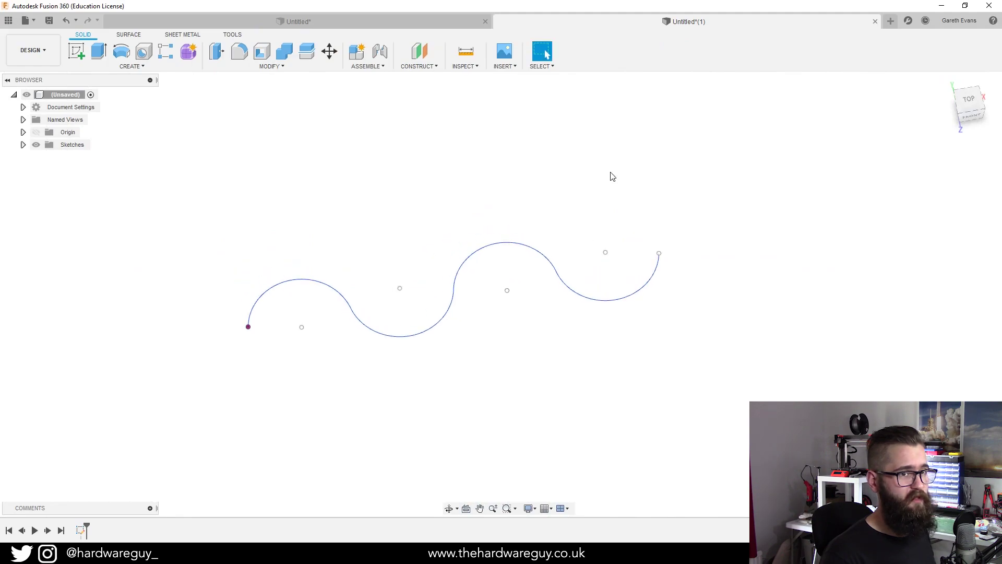
{"action": "left_click", "coordinate": [964, 103]}
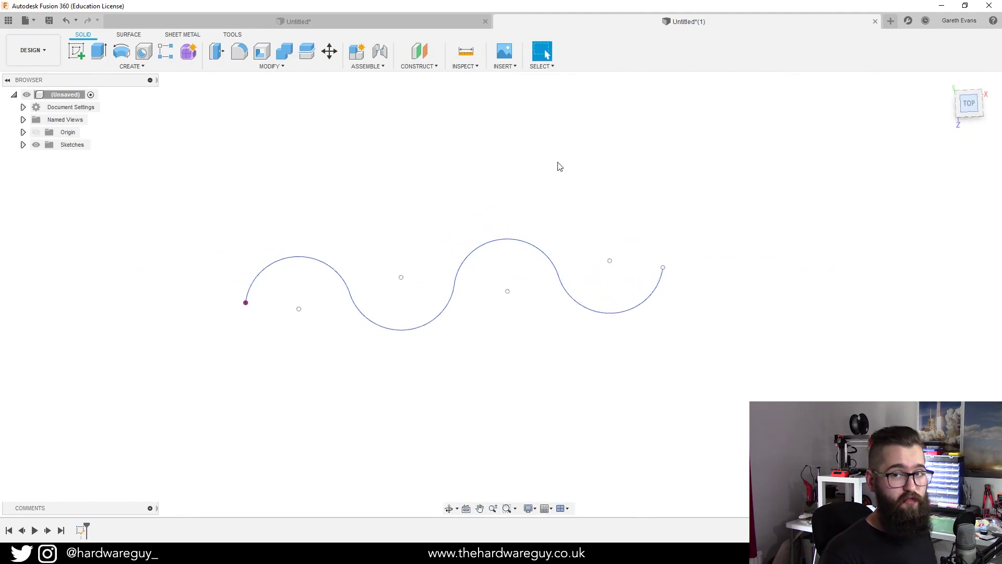
{"action": "left_click", "coordinate": [435, 68]}
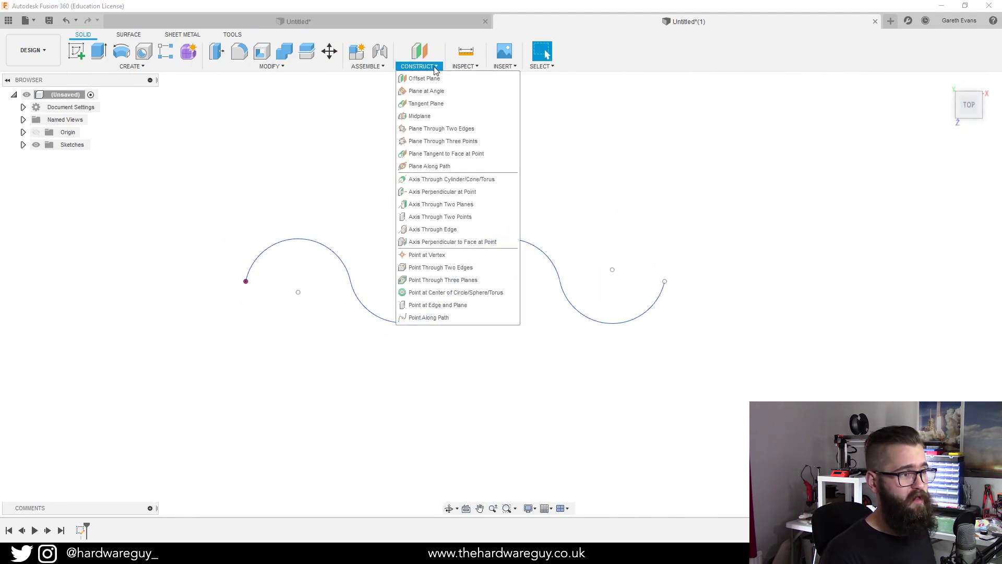
{"action": "left_click", "coordinate": [451, 167]}
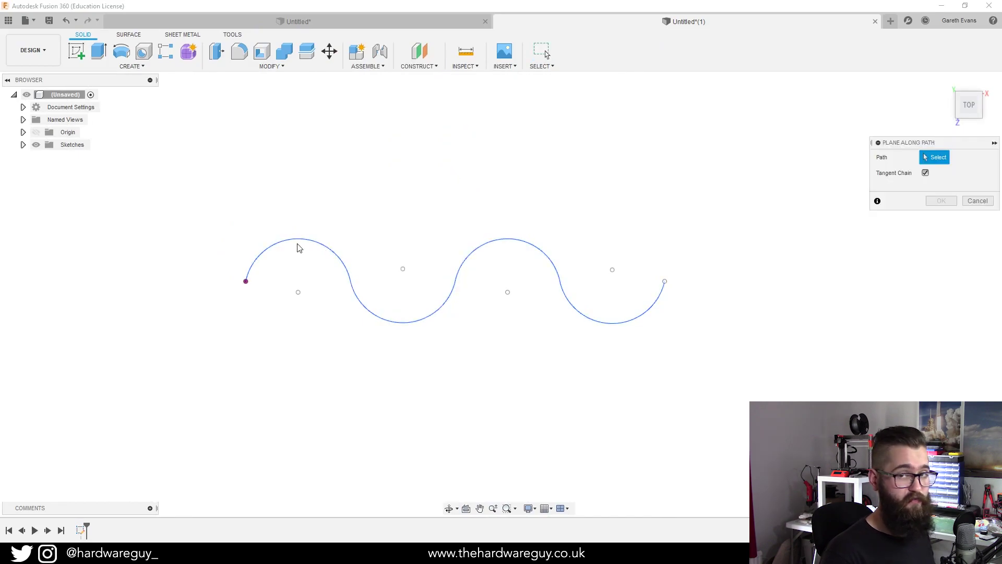
{"action": "left_click", "coordinate": [354, 276]}
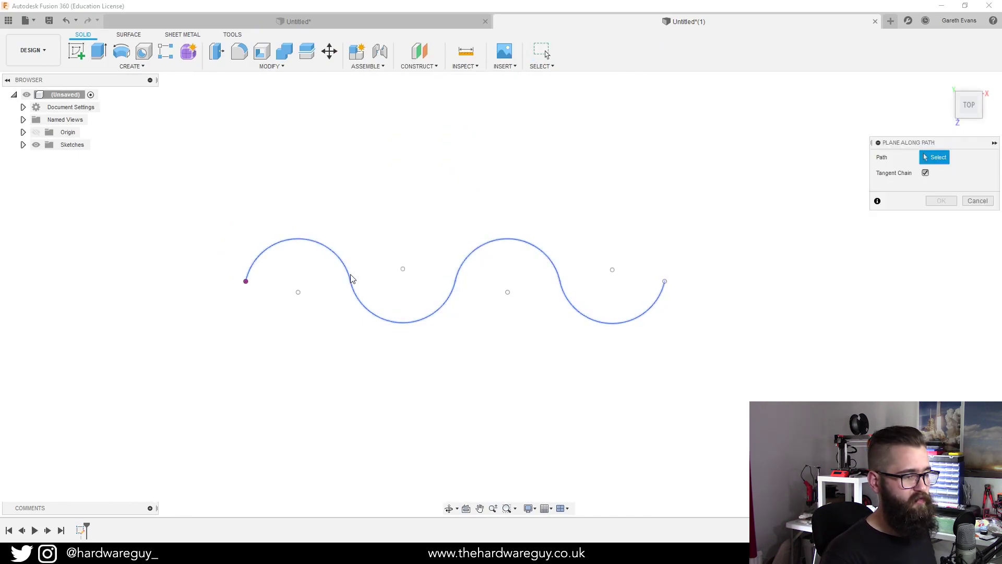
{"action": "middle_click_drag", "start_coordinate": [461, 345], "coordinate": [464, 316], "text": "shift"}
{"action": "mouse_move", "coordinate": [344, 280]}
{"action": "left_mouse_down"}
{"action": "mouse_move", "coordinate": [303, 262]}
{"action": "mouse_move", "coordinate": [266, 271]}
{"action": "mouse_move", "coordinate": [322, 262]}
{"action": "mouse_move", "coordinate": [399, 308]}
{"action": "mouse_move", "coordinate": [340, 281]}
{"action": "left_mouse_up"}
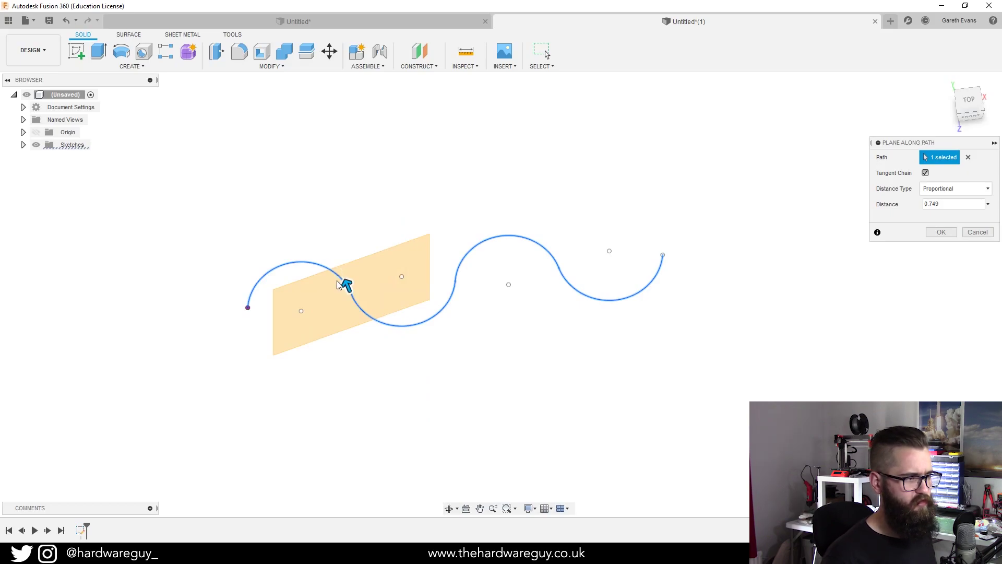
{"action": "mouse_move", "coordinate": [341, 279]}
{"action": "left_mouse_down"}
{"action": "mouse_move", "coordinate": [327, 267]}
{"action": "mouse_move", "coordinate": [265, 269]}
{"action": "mouse_move", "coordinate": [255, 299]}
{"action": "mouse_move", "coordinate": [277, 295]}
{"action": "left_mouse_up"}
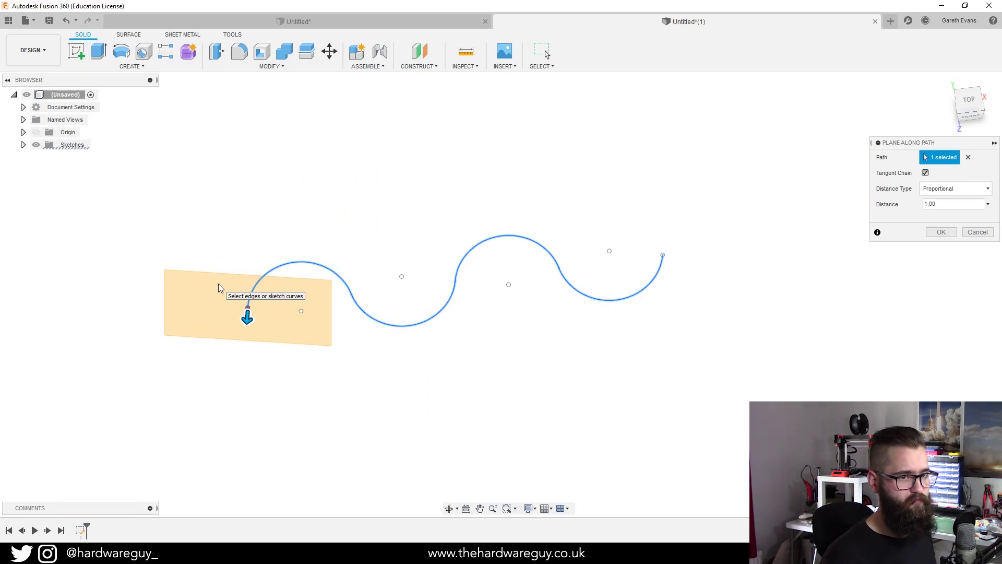
{"action": "left_click_drag", "start_coordinate": [246, 317], "coordinate": [247, 312]}
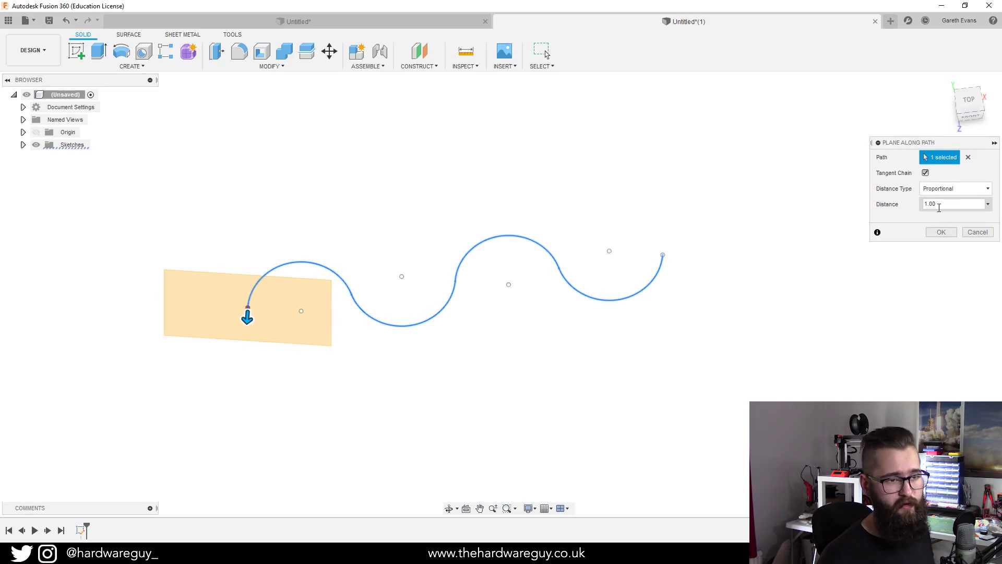
{"action": "left_click", "coordinate": [939, 207]}
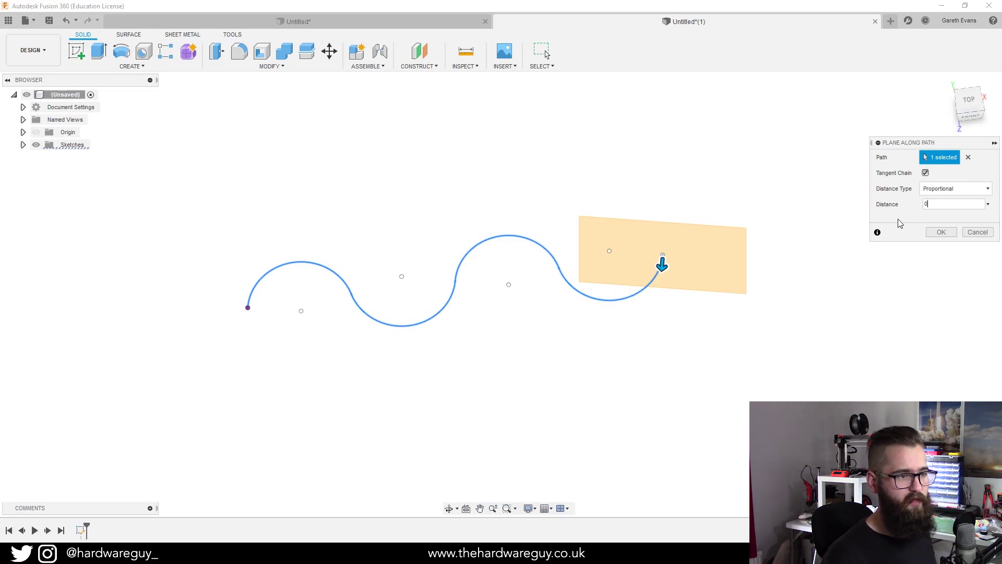
{"action": "left_click", "coordinate": [941, 232]}
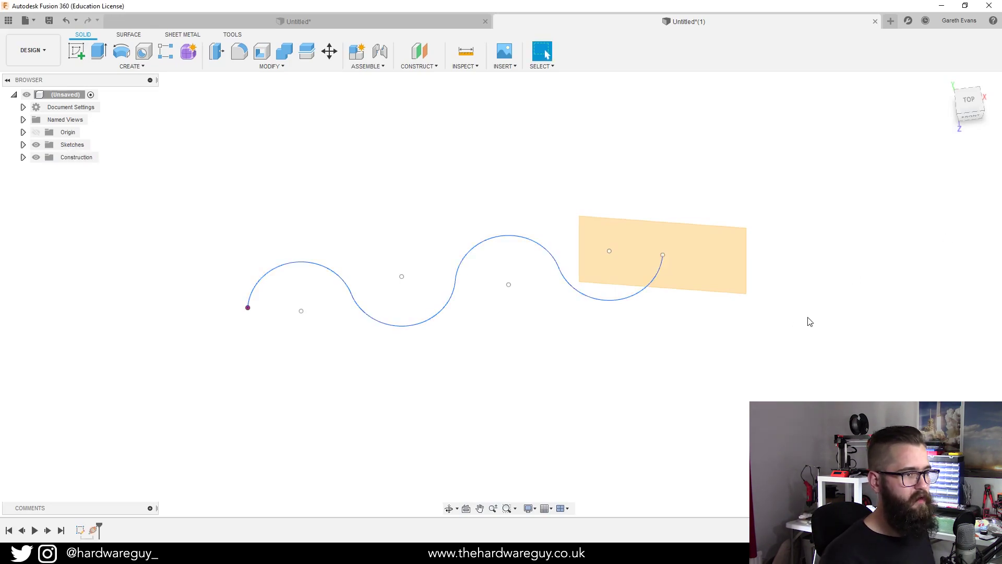
{"action": "middle_click_drag", "start_coordinate": [810, 321], "coordinate": [624, 290], "text": "shift"}
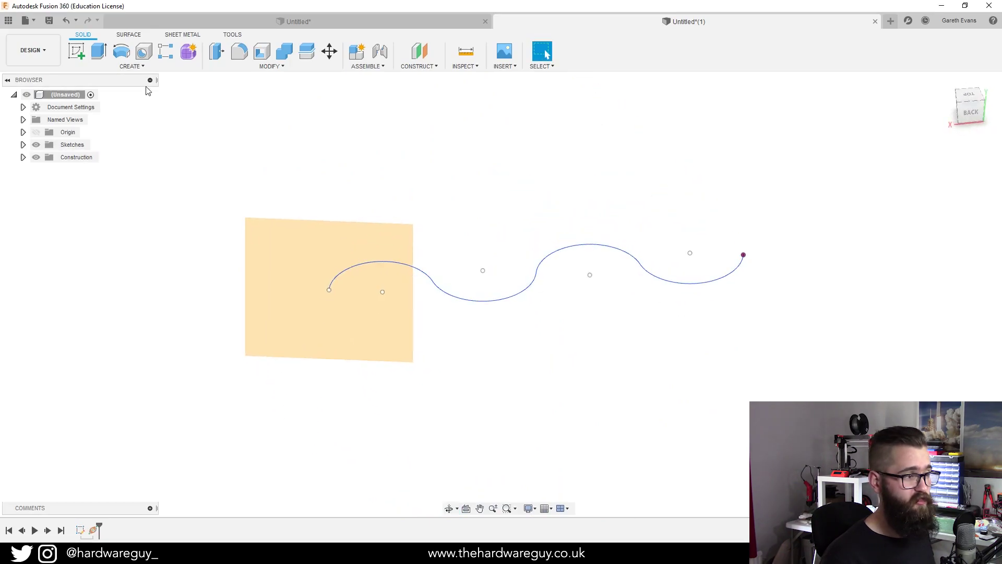
On the construction plane, sketch a 25 mm diameter circle at the wave's end and finish it.
{"action": "left_click", "coordinate": [76, 50]}
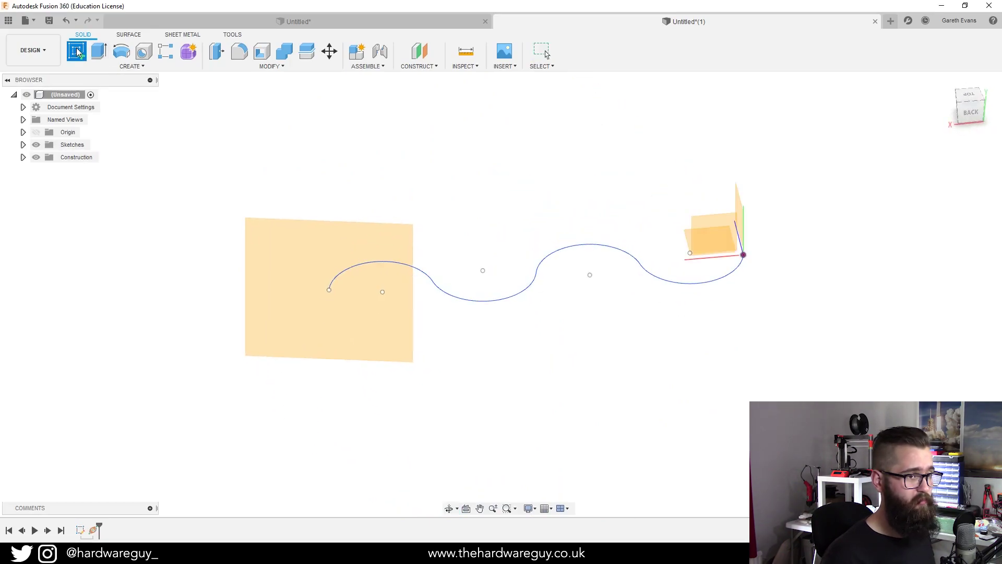
{"action": "left_click", "coordinate": [302, 265]}
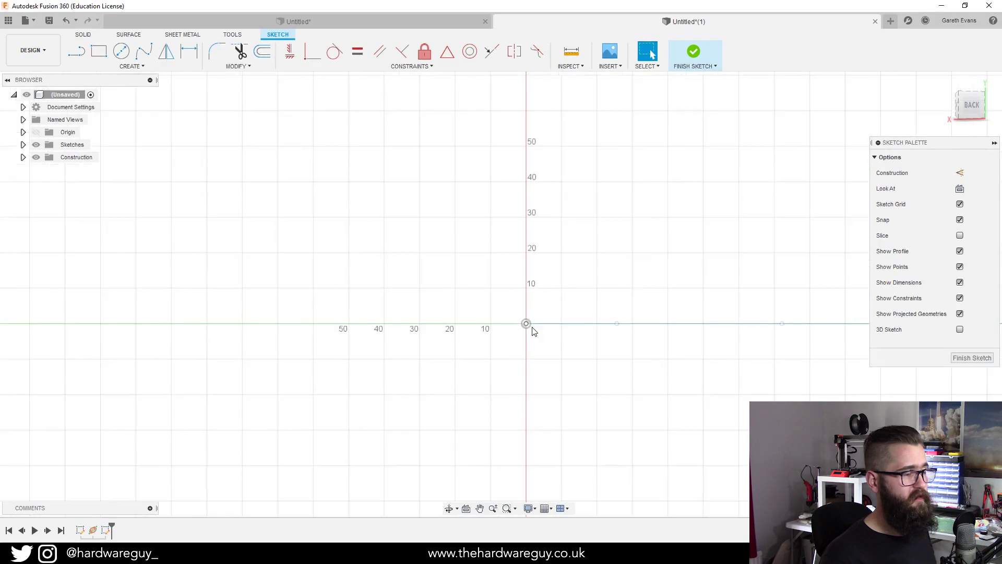
{"action": "key", "text": "c"}
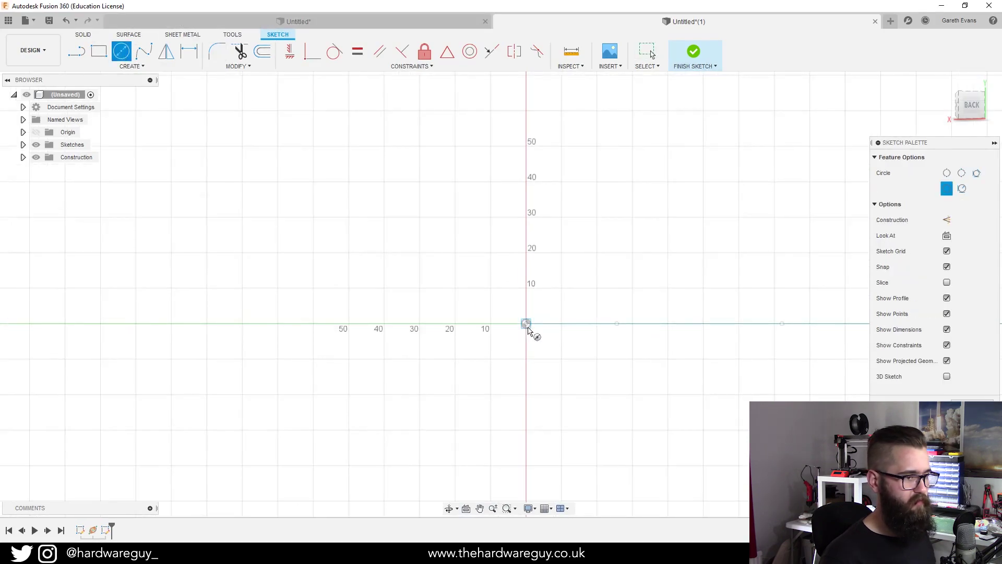
{"action": "left_click", "coordinate": [526, 325]}
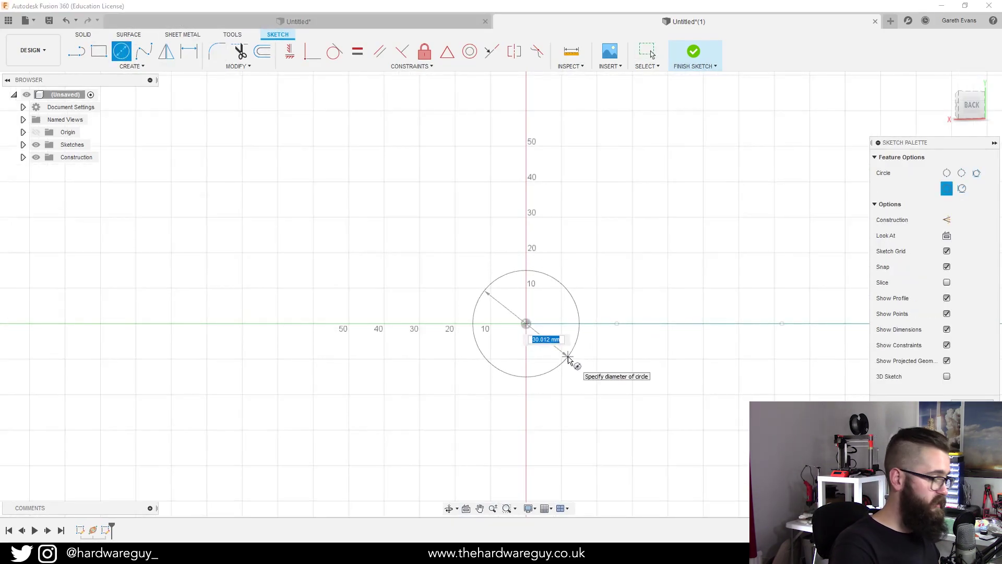
{"action": "type", "text": "25"}
{"action": "key", "text": "Tab"}
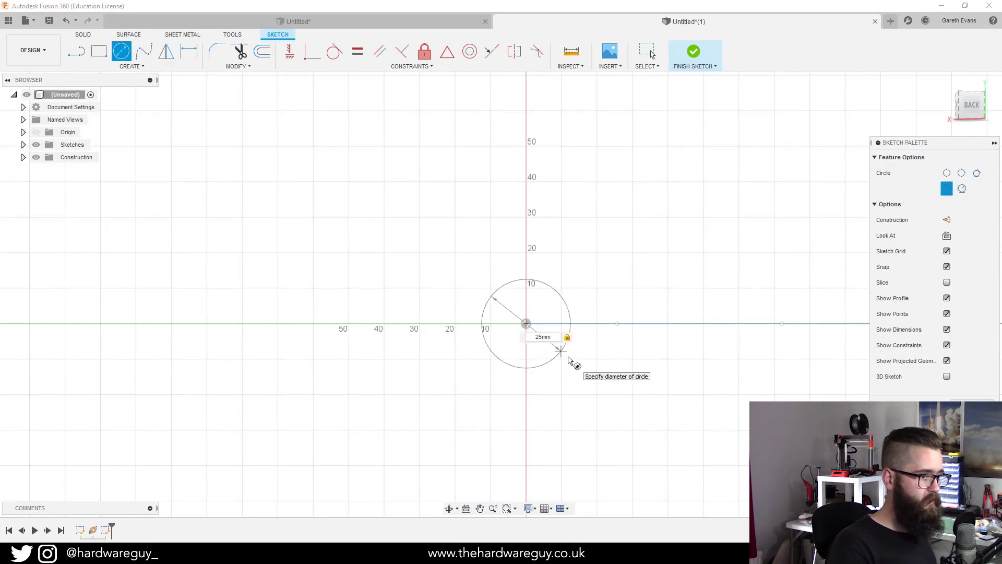
{"action": "key", "text": "Return"}
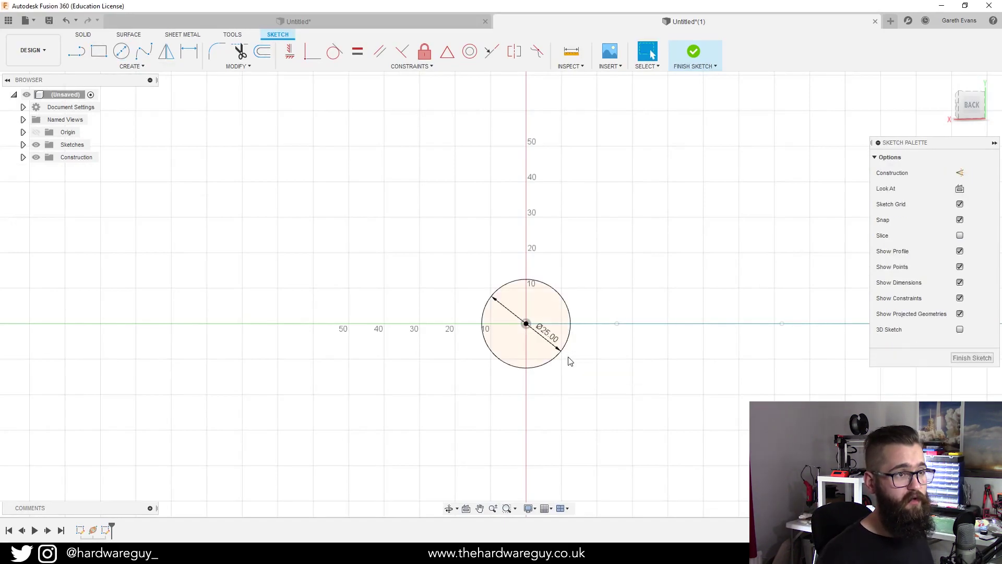
{"action": "left_click", "coordinate": [699, 56]}
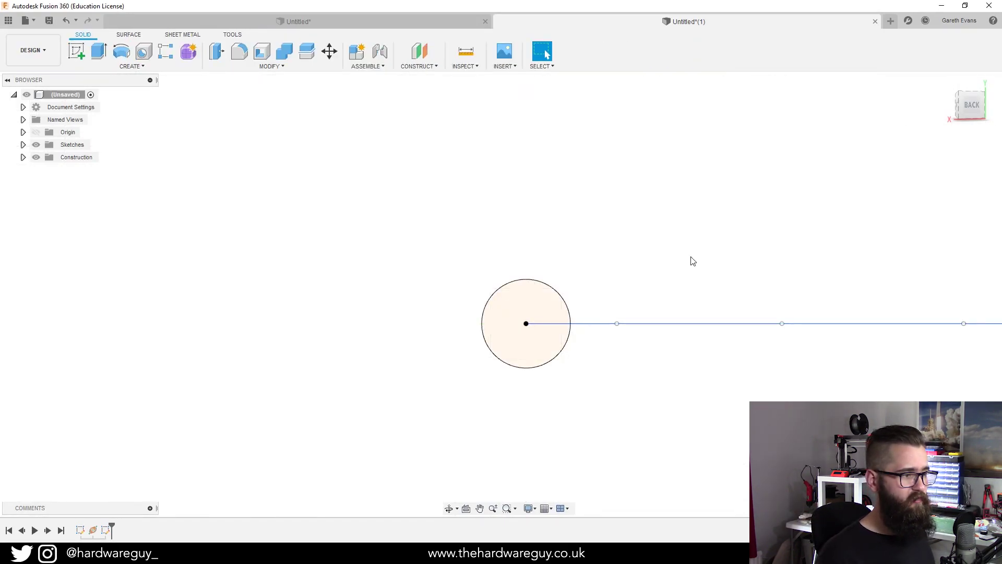
{"action": "mouse_move", "coordinate": [689, 259]}
{"action": "middle_mouse_down"}
{"action": "mouse_move", "coordinate": [495, 256]}
{"action": "mouse_move", "coordinate": [512, 264]}
{"action": "mouse_move", "coordinate": [597, 221]}
{"action": "mouse_move", "coordinate": [546, 199]}
{"action": "middle_mouse_up"}
Sweep the 25 mm circle along the wavy curve into a solid tube, then view it from the back.
{"action": "left_click", "coordinate": [132, 66]}
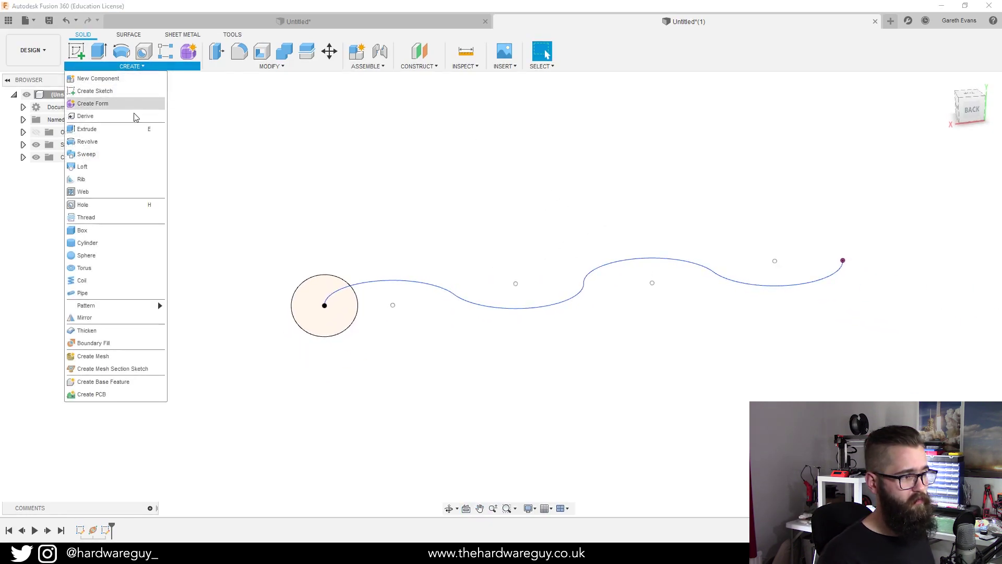
{"action": "left_click", "coordinate": [116, 154]}
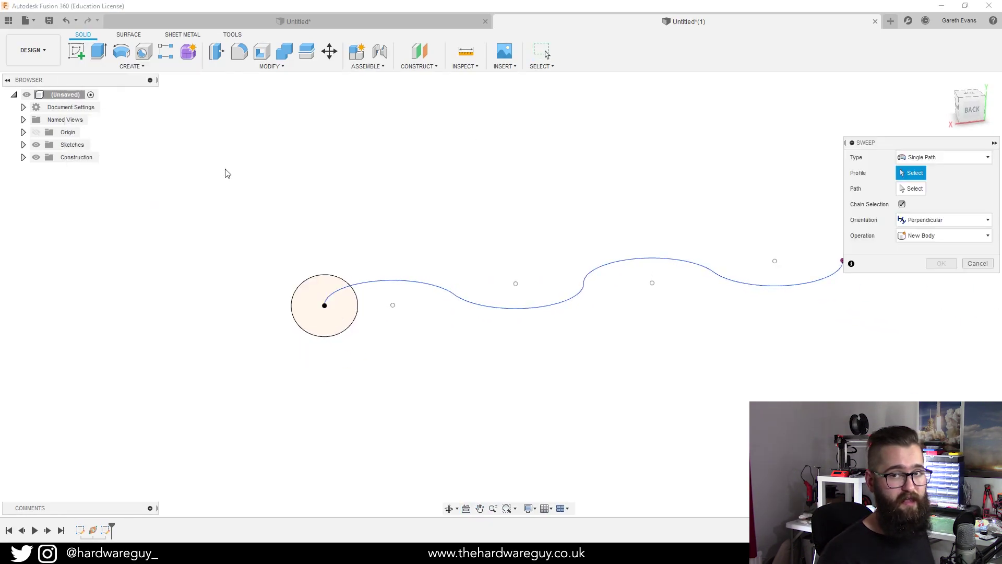
{"action": "left_click", "coordinate": [320, 296]}
{"action": "middle_click_drag", "start_coordinate": [449, 365], "coordinate": [467, 392], "text": "shift"}
{"action": "left_click", "coordinate": [910, 189]}
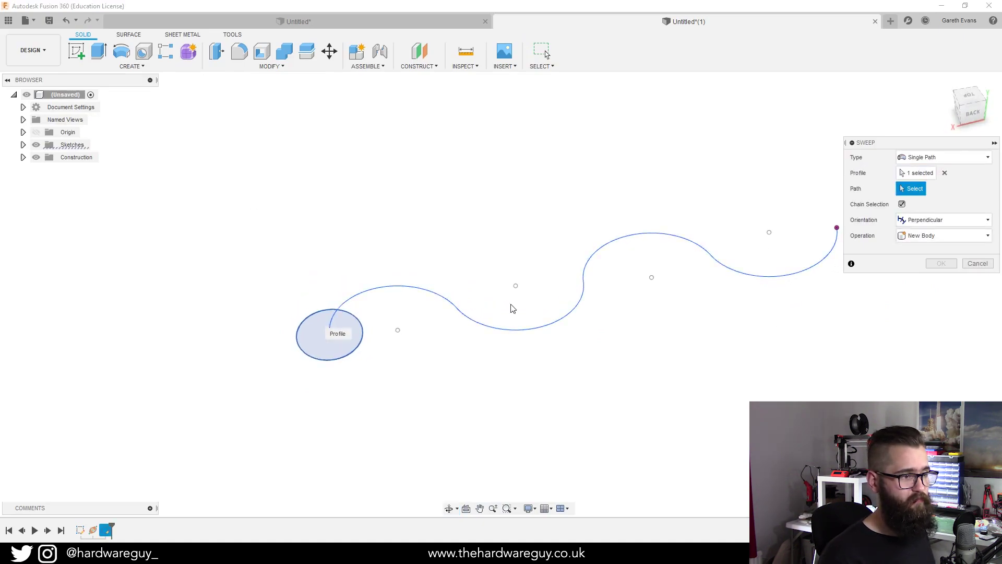
{"action": "left_click", "coordinate": [462, 317]}
{"action": "scroll", "coordinate": [684, 384], "scroll_direction": "down", "scroll_amount": 1}
{"action": "middle_click_drag", "start_coordinate": [684, 385], "coordinate": [586, 353]}
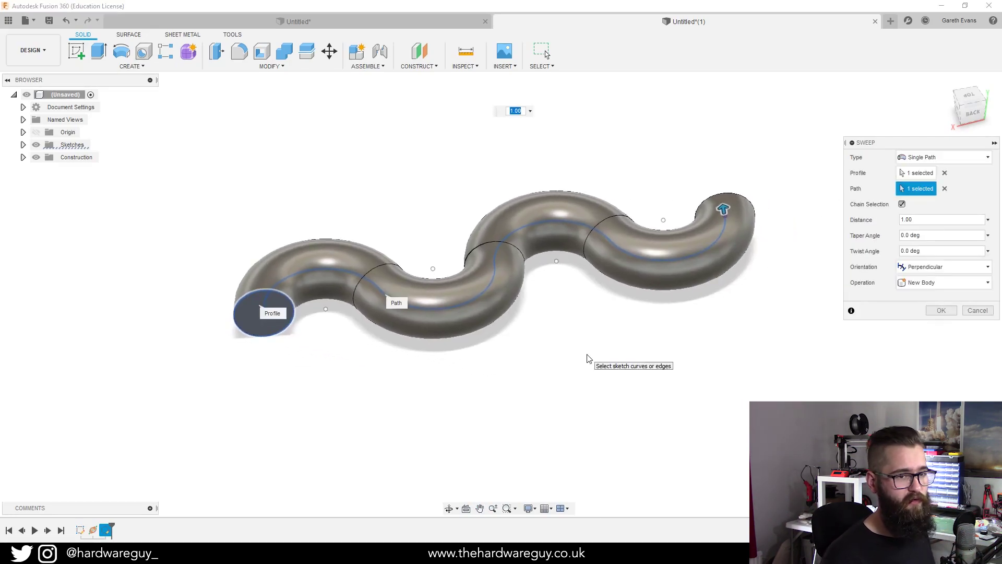
{"action": "left_click", "coordinate": [941, 311]}
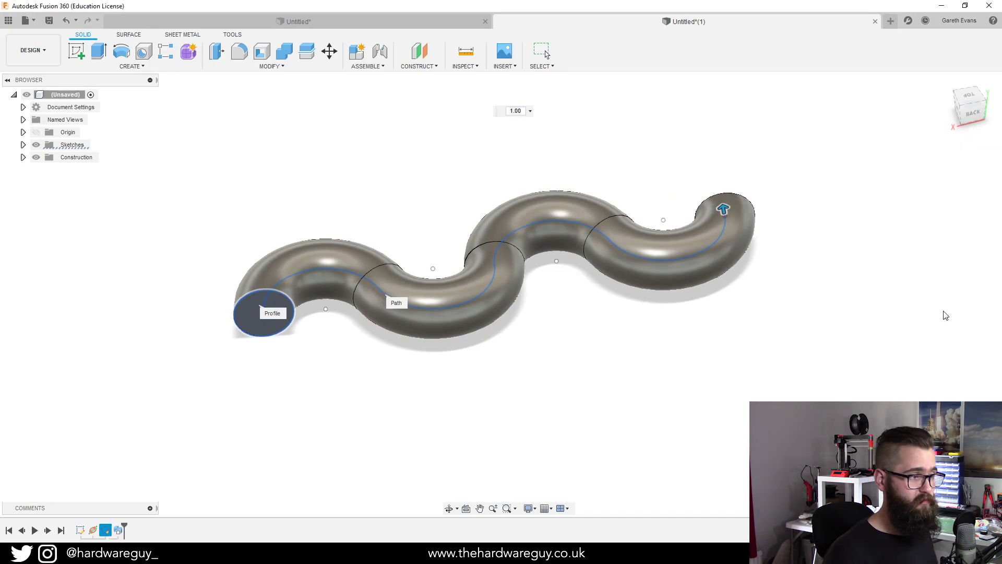
{"action": "middle_click_drag", "start_coordinate": [590, 333], "coordinate": [566, 329], "text": "shift"}
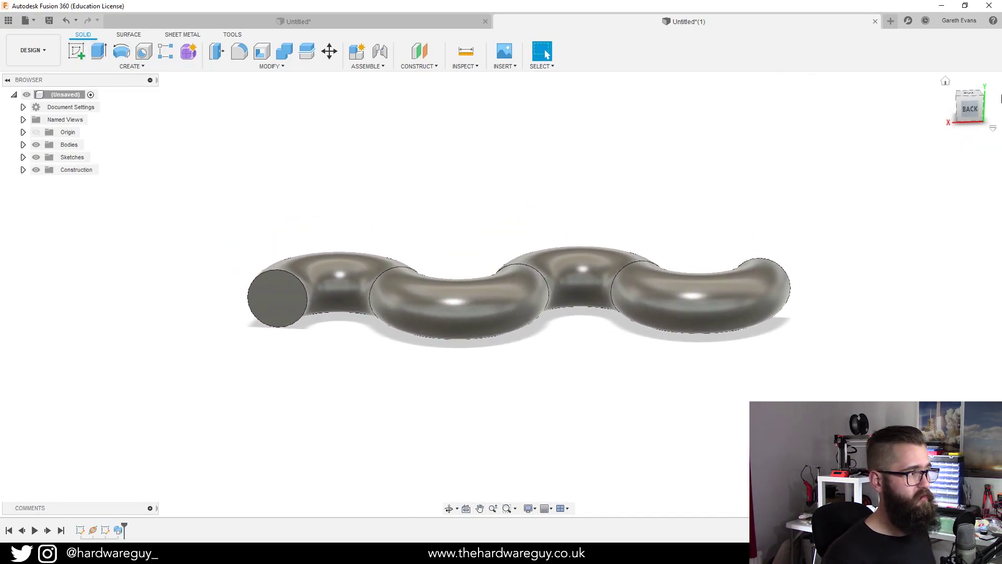
{"action": "left_click", "coordinate": [969, 109]}
Start a new sketch on the tube's end face.
{"action": "left_click", "coordinate": [77, 51]}
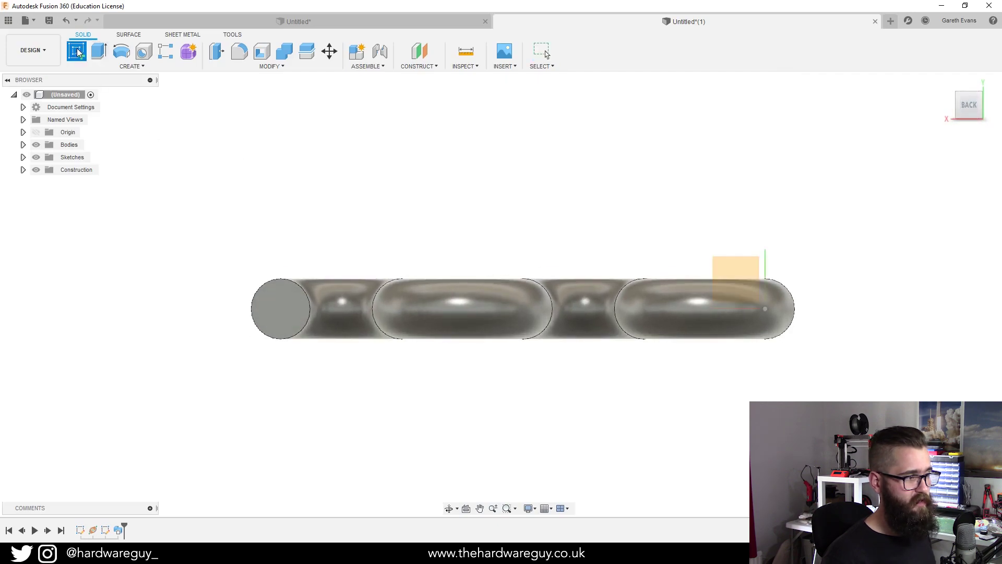
{"action": "left_click", "coordinate": [276, 323]}
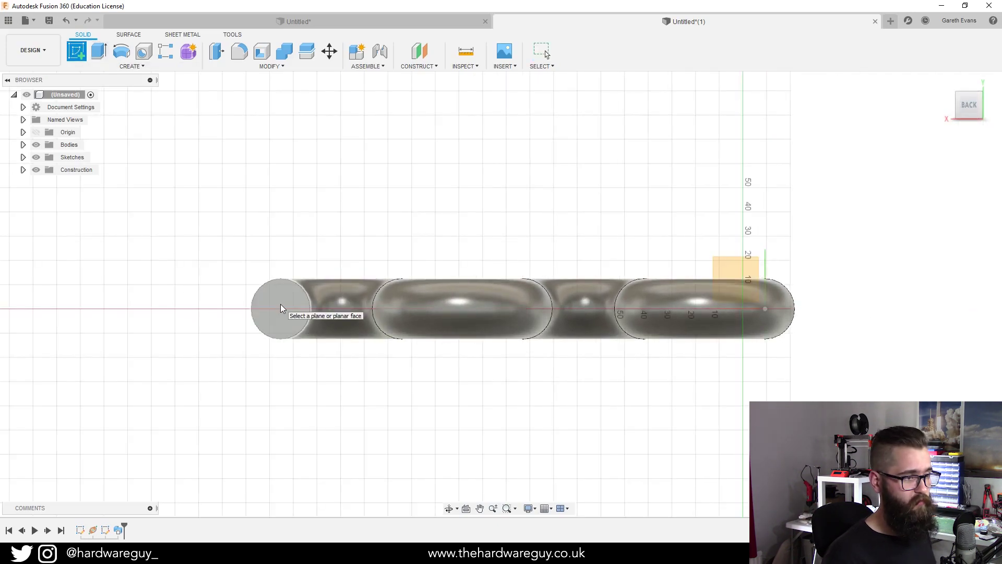
{"action": "left_click", "coordinate": [280, 303]}
{"action": "scroll", "coordinate": [532, 301], "scroll_direction": "up", "scroll_amount": 5}
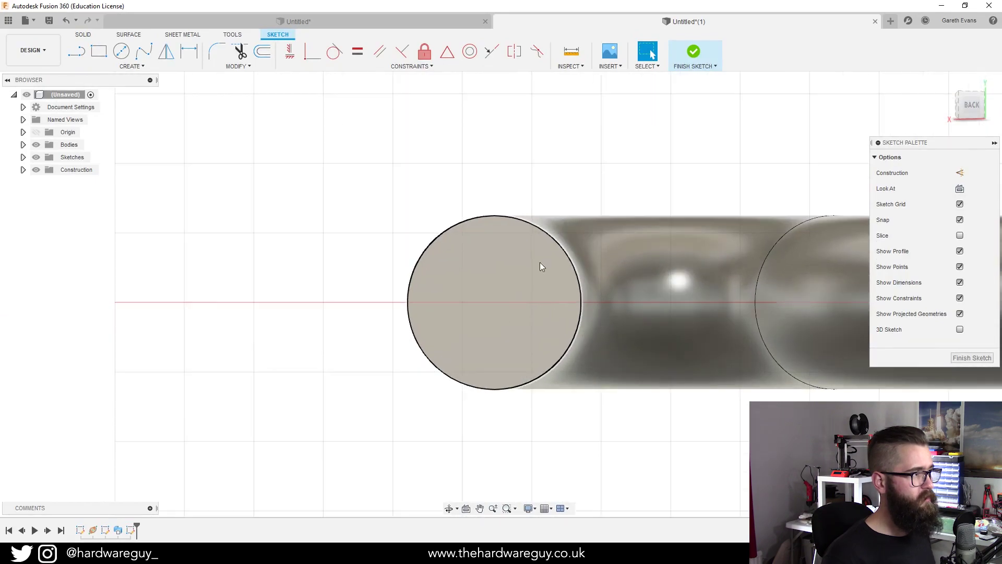
Draw a 20 mm diameter circle at the end face's centre and finish the sketch.
{"action": "left_click", "coordinate": [121, 51]}
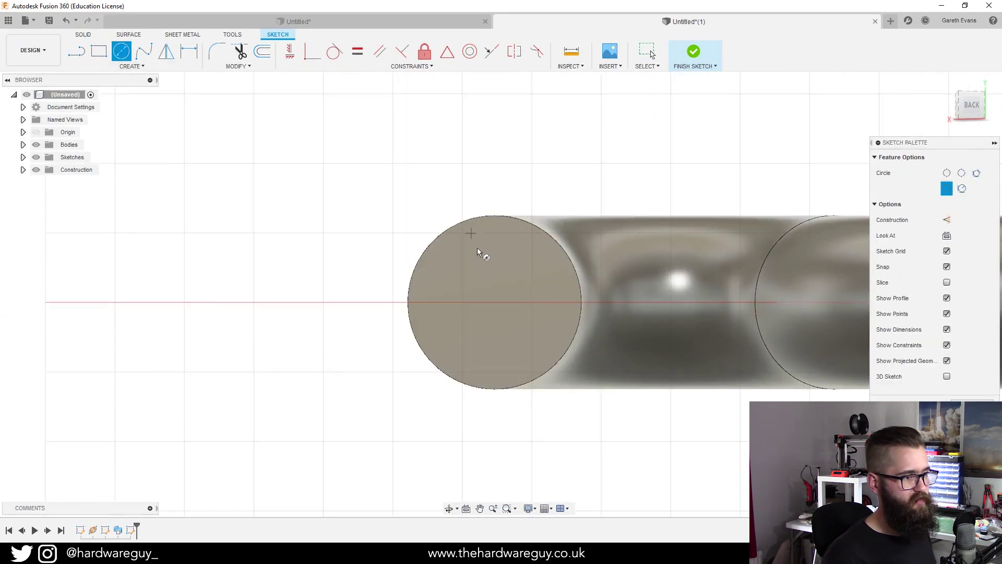
{"action": "left_click", "coordinate": [495, 302]}
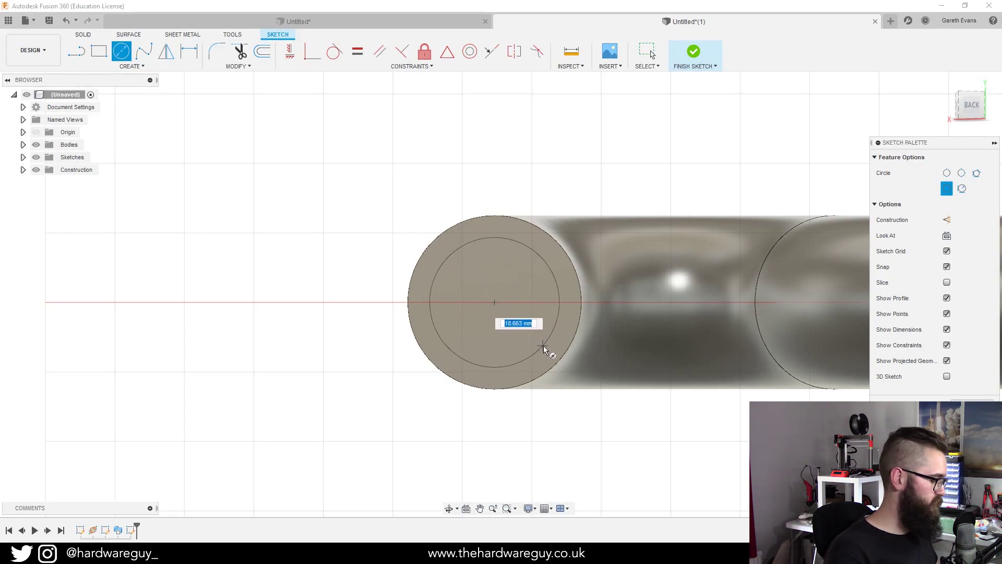
{"action": "type", "text": "20"}
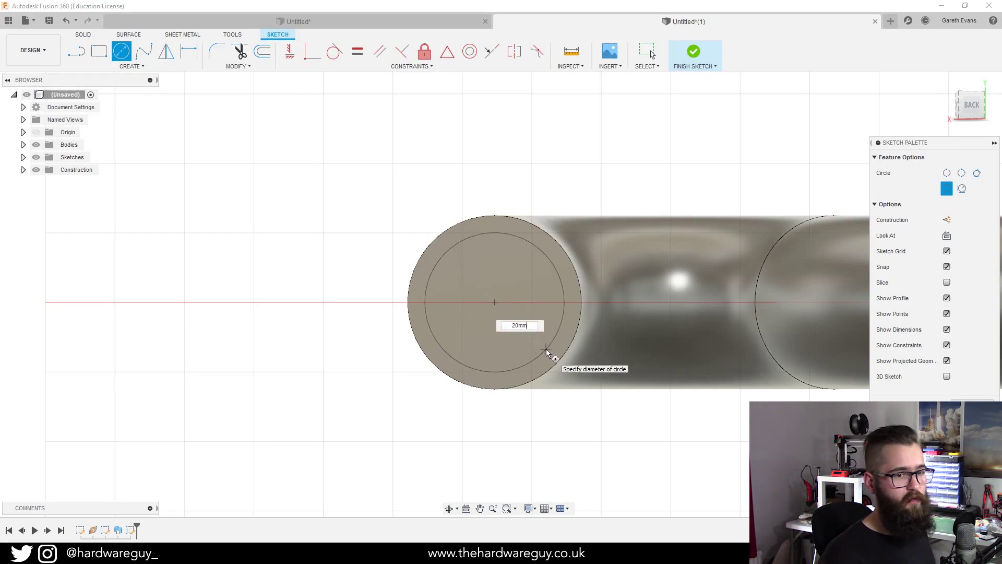
{"action": "key", "text": "Return"}
{"action": "key", "text": "Escape"}
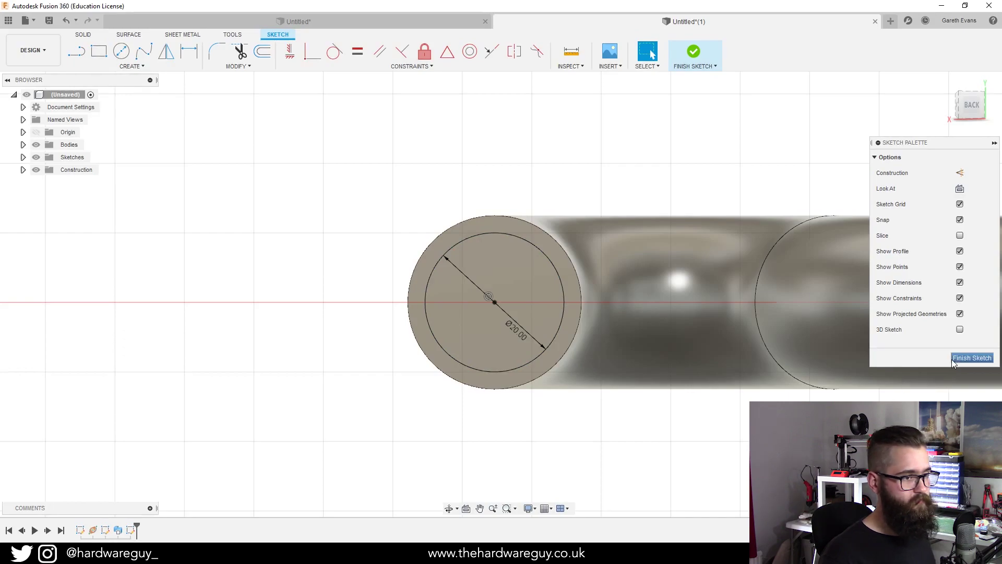
{"action": "left_click", "coordinate": [955, 358]}
{"action": "scroll", "coordinate": [682, 447], "scroll_direction": "down", "scroll_amount": 5}
{"action": "mouse_move", "coordinate": [723, 468]}
{"action": "middle_mouse_down"}
{"action": "mouse_move", "coordinate": [489, 408]}
{"action": "mouse_move", "coordinate": [566, 425]}
{"action": "mouse_move", "coordinate": [501, 323]}
{"action": "middle_mouse_up"}
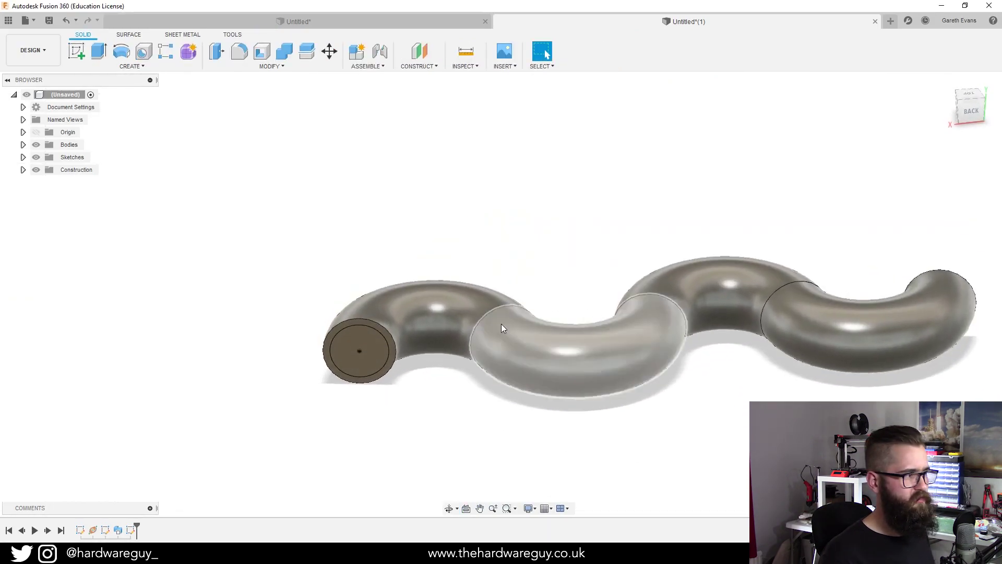
Make Sketch1 and its sweep path visible in the browser.
{"action": "left_click", "coordinate": [23, 157]}
{"action": "left_click", "coordinate": [44, 169]}
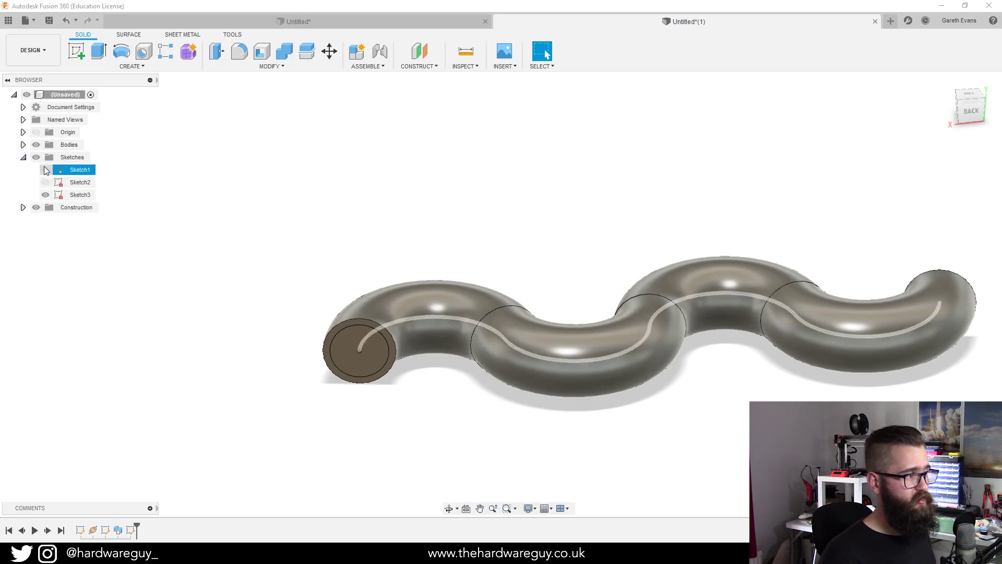
{"action": "left_click", "coordinate": [46, 170]}
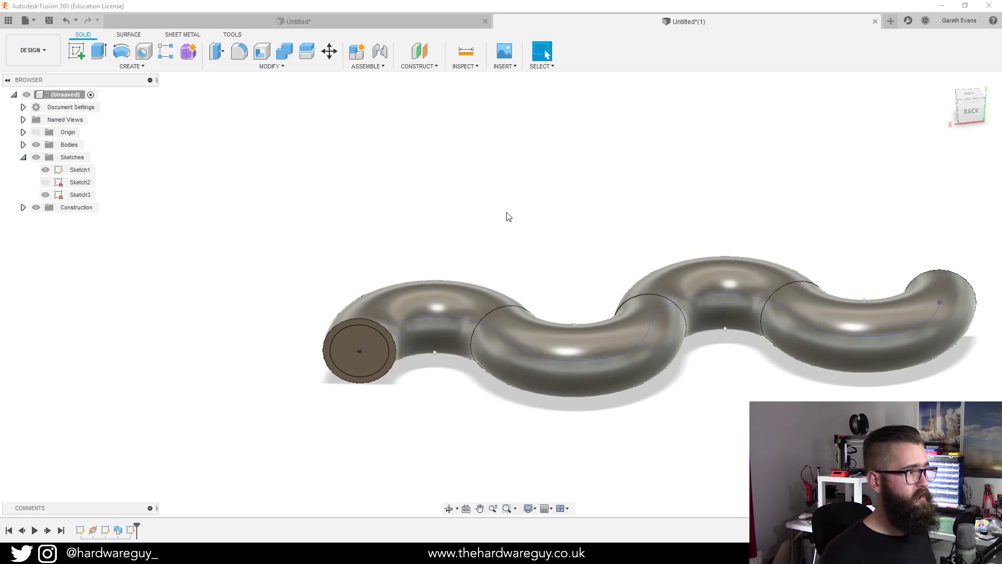
Sweep the 20 mm circle along the centre path as a Cut to hollow the tube.
{"action": "left_click", "coordinate": [132, 66]}
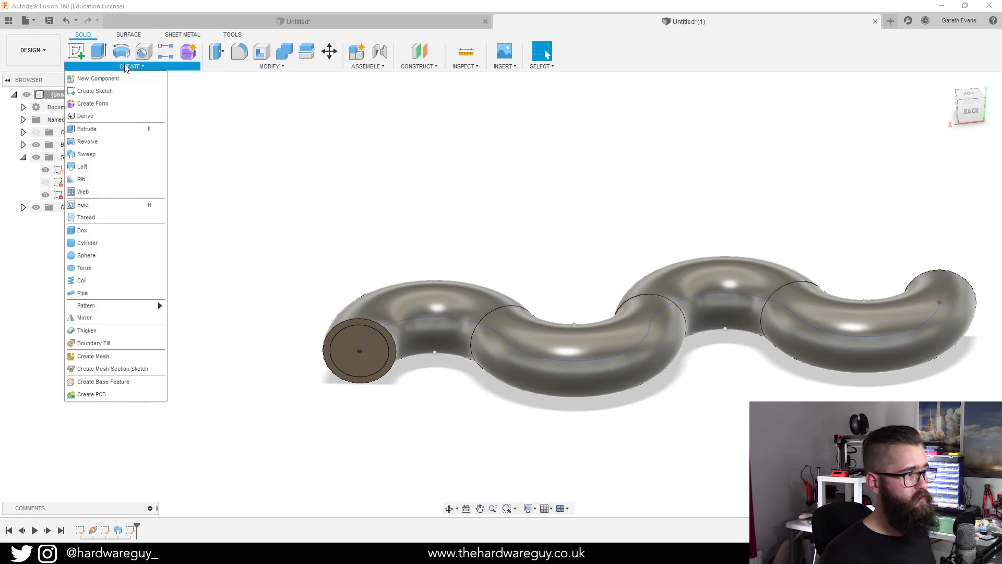
{"action": "left_click", "coordinate": [137, 154]}
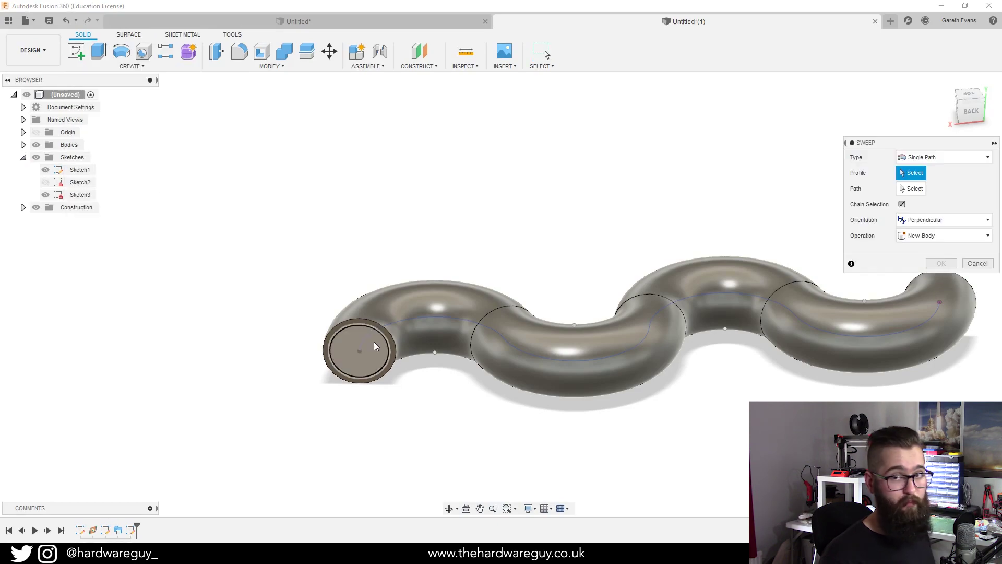
{"action": "left_click", "coordinate": [357, 346]}
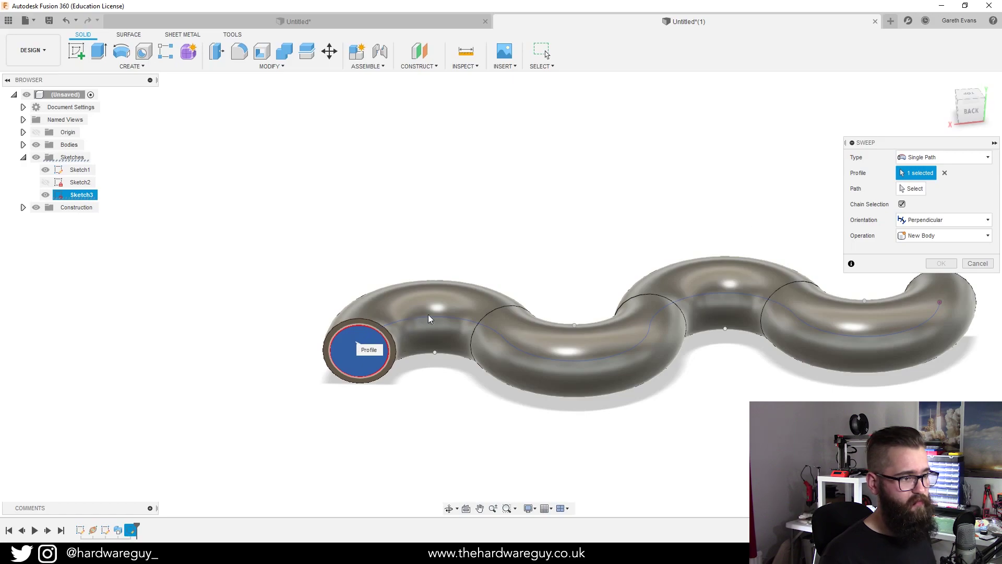
{"action": "left_click", "coordinate": [913, 188]}
{"action": "left_click", "coordinate": [509, 344]}
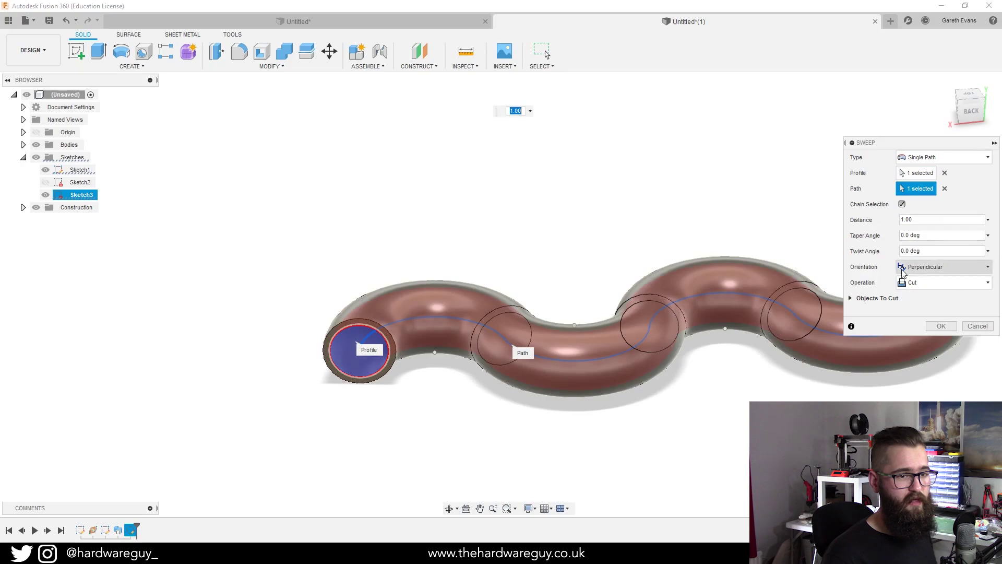
{"action": "left_click", "coordinate": [941, 326]}
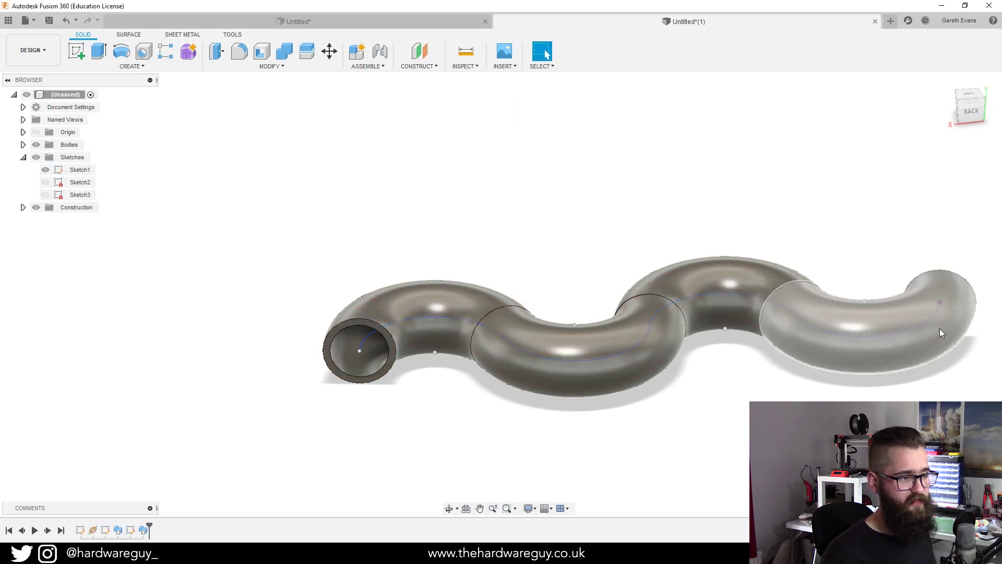
{"action": "middle_click_drag", "start_coordinate": [940, 328], "coordinate": [701, 374], "text": "shift"}
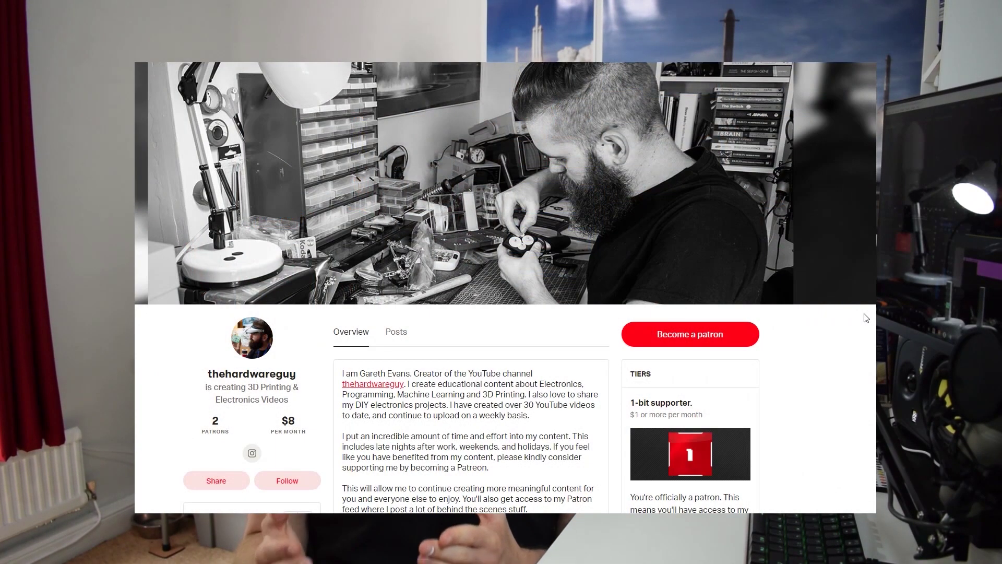
{"action": "scroll", "coordinate": [866, 318], "scroll_direction": "down", "scroll_amount": 7}
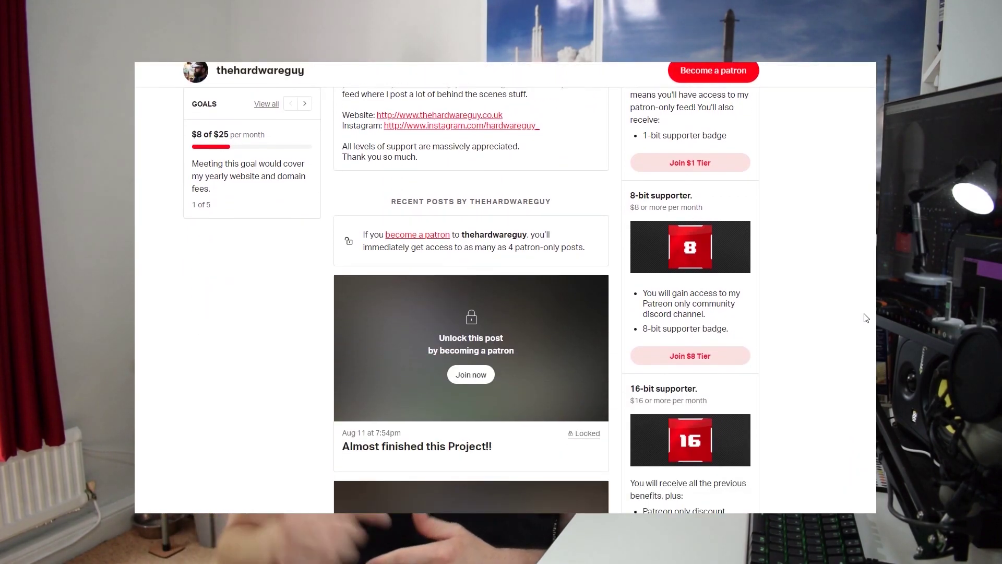
{"action": "scroll", "coordinate": [866, 318], "scroll_direction": "down", "scroll_amount": 13}
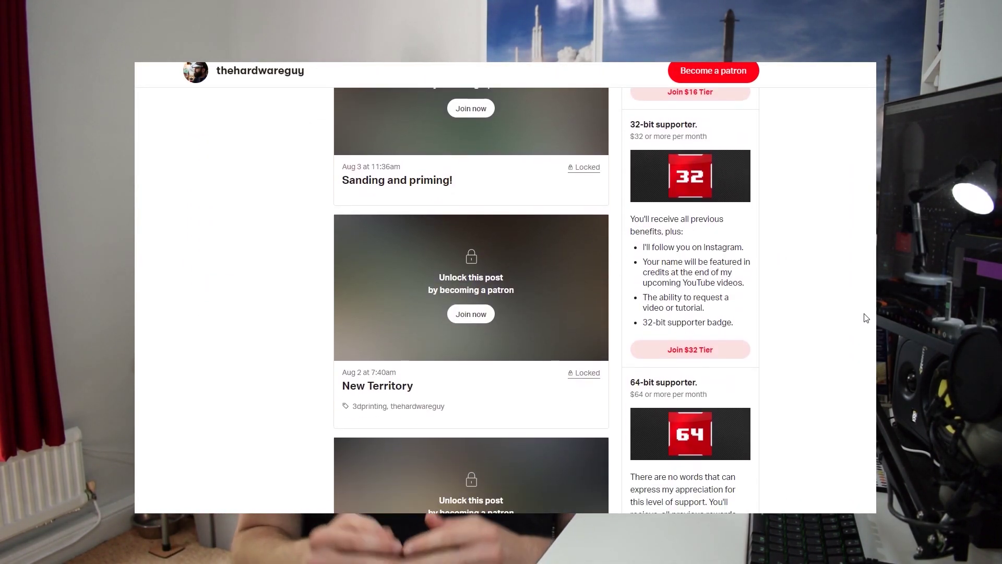
{"action": "scroll", "coordinate": [866, 318], "scroll_direction": "down", "scroll_amount": 7}
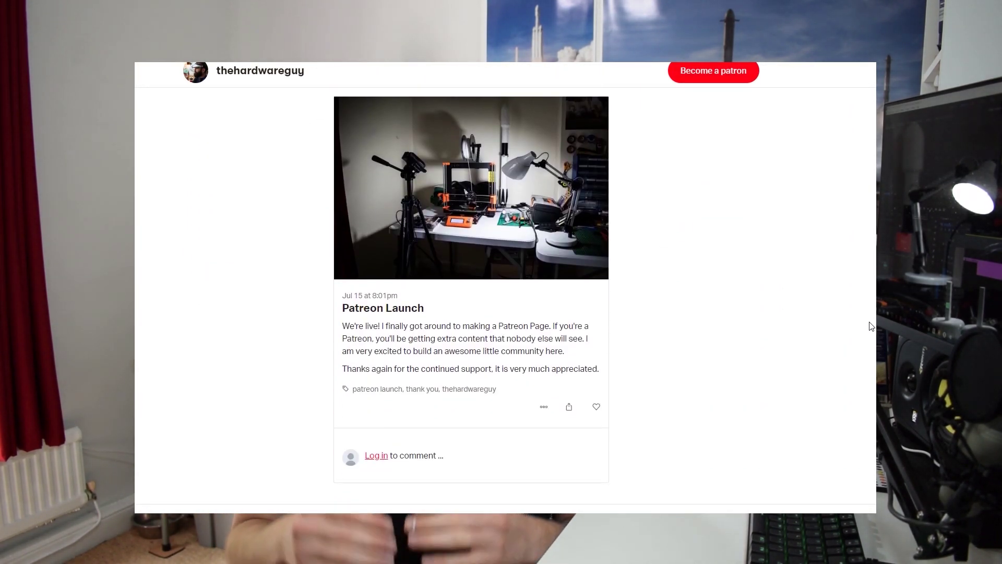